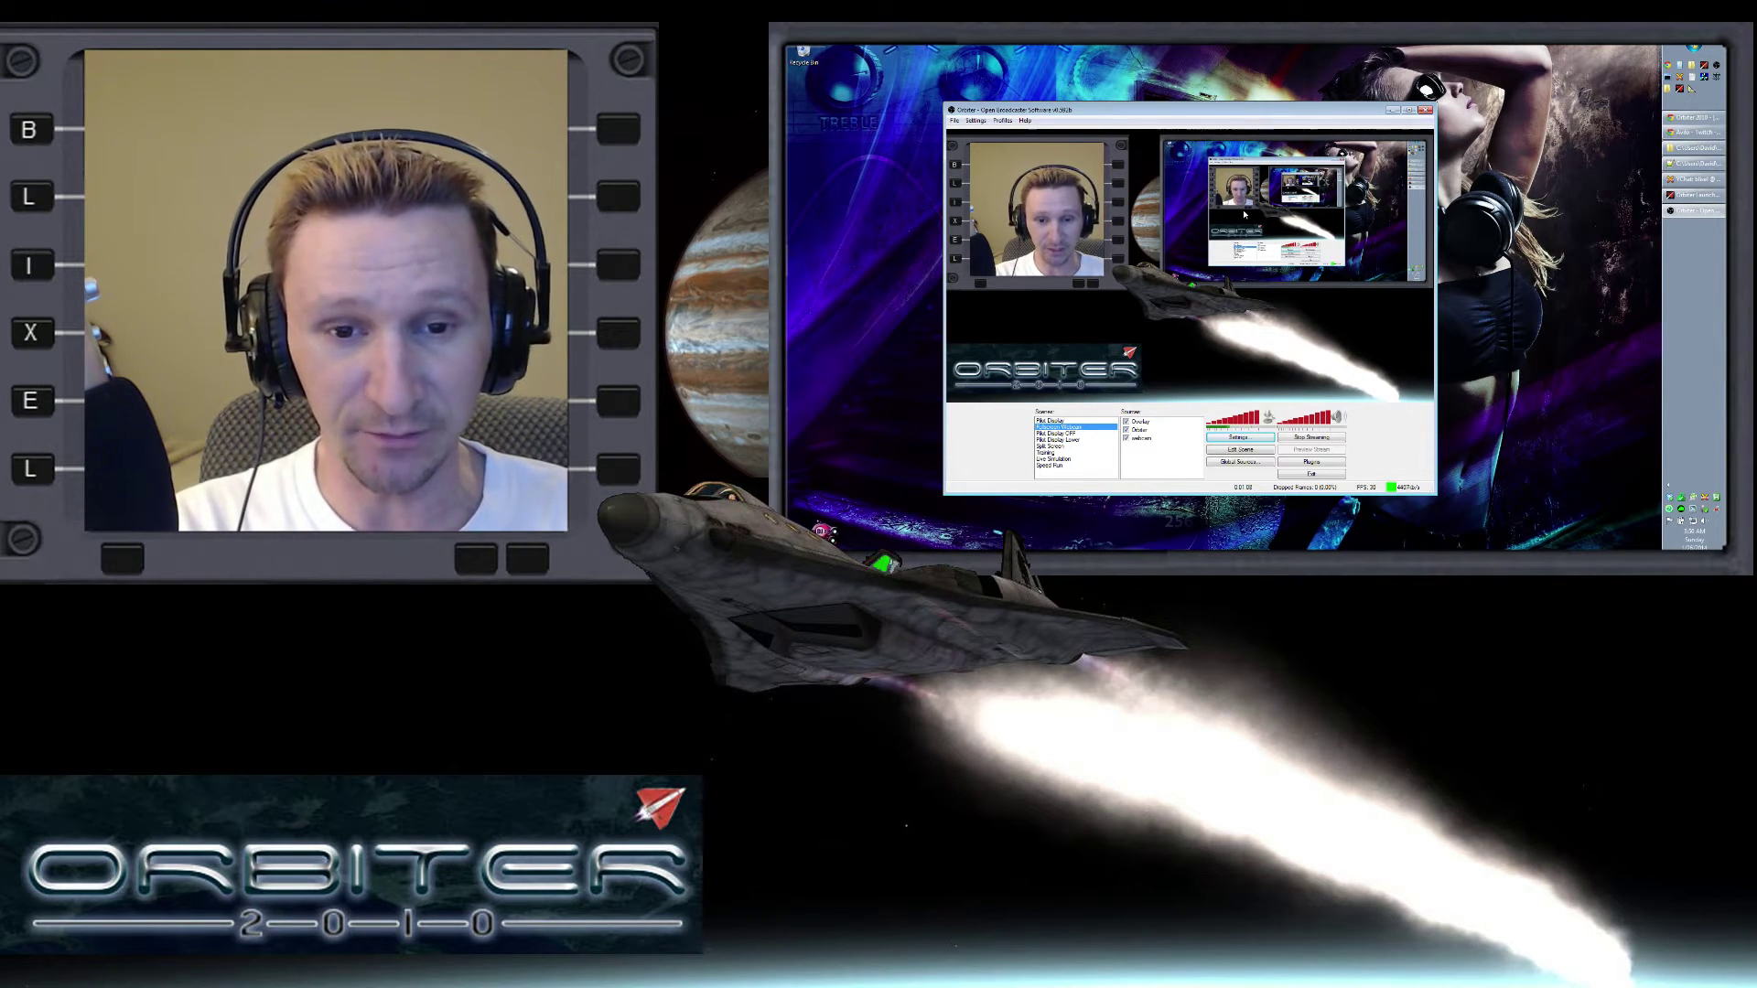
- Maximize the OBS window and switch to the 'Pilot Display OFF' scene
click(1413, 112)
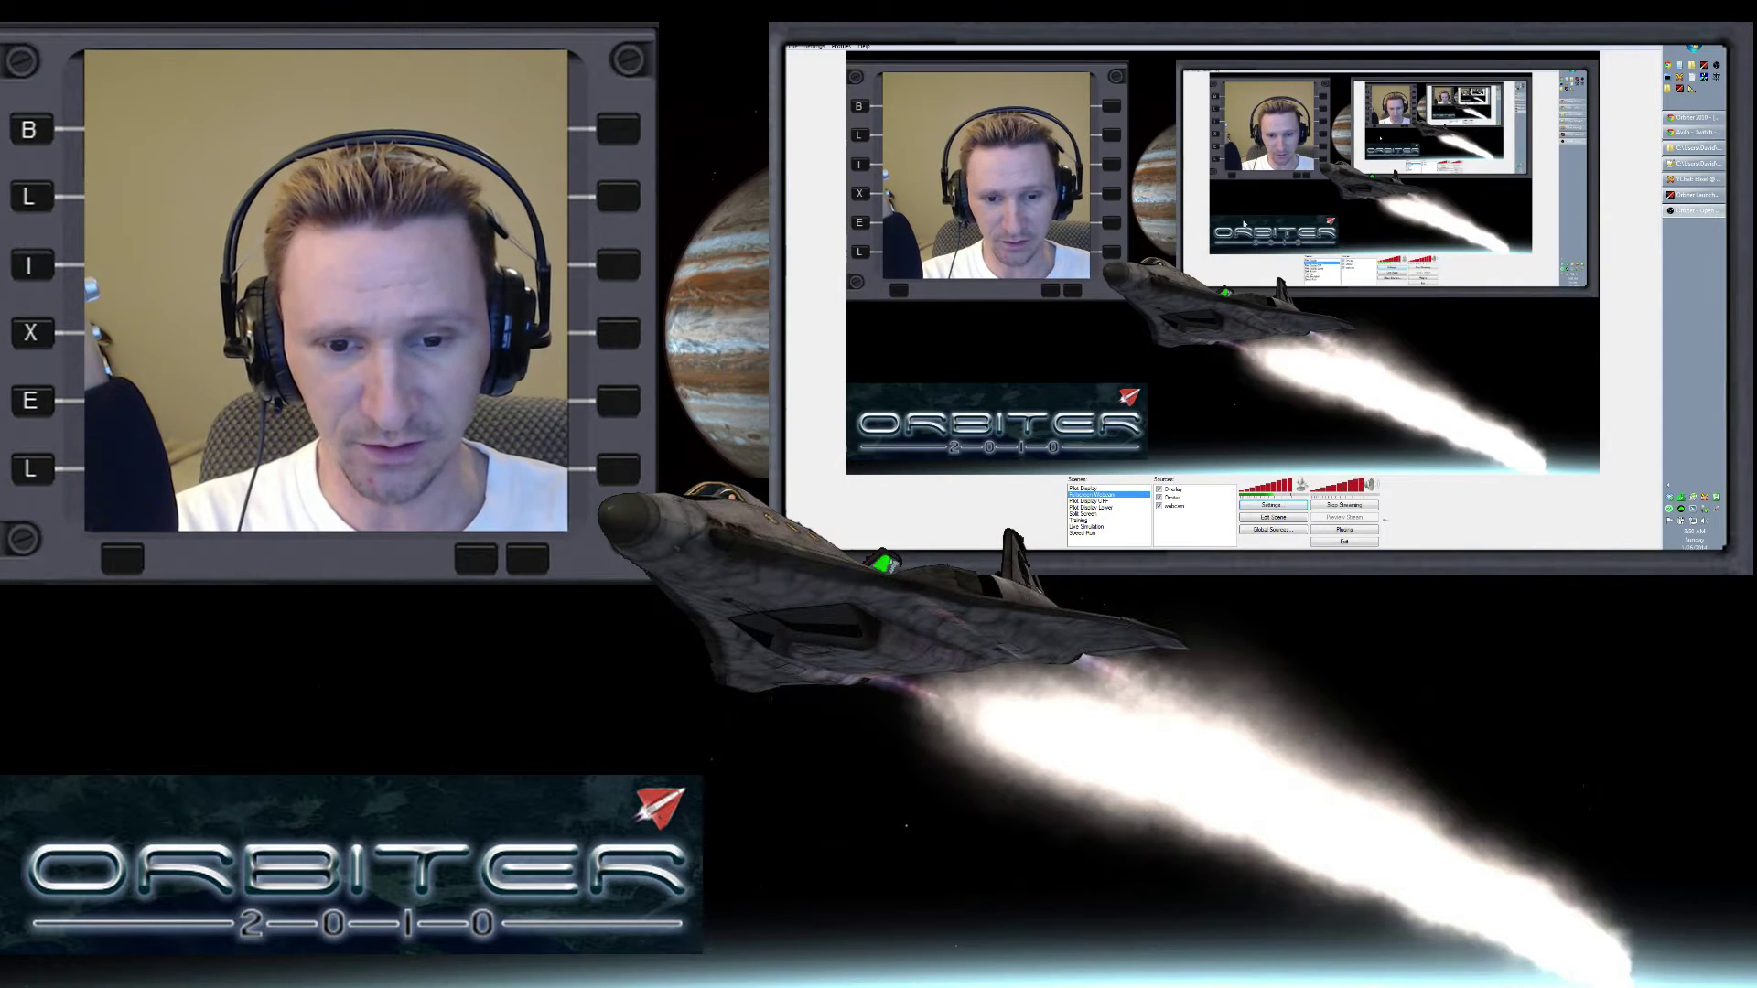
click(1112, 505)
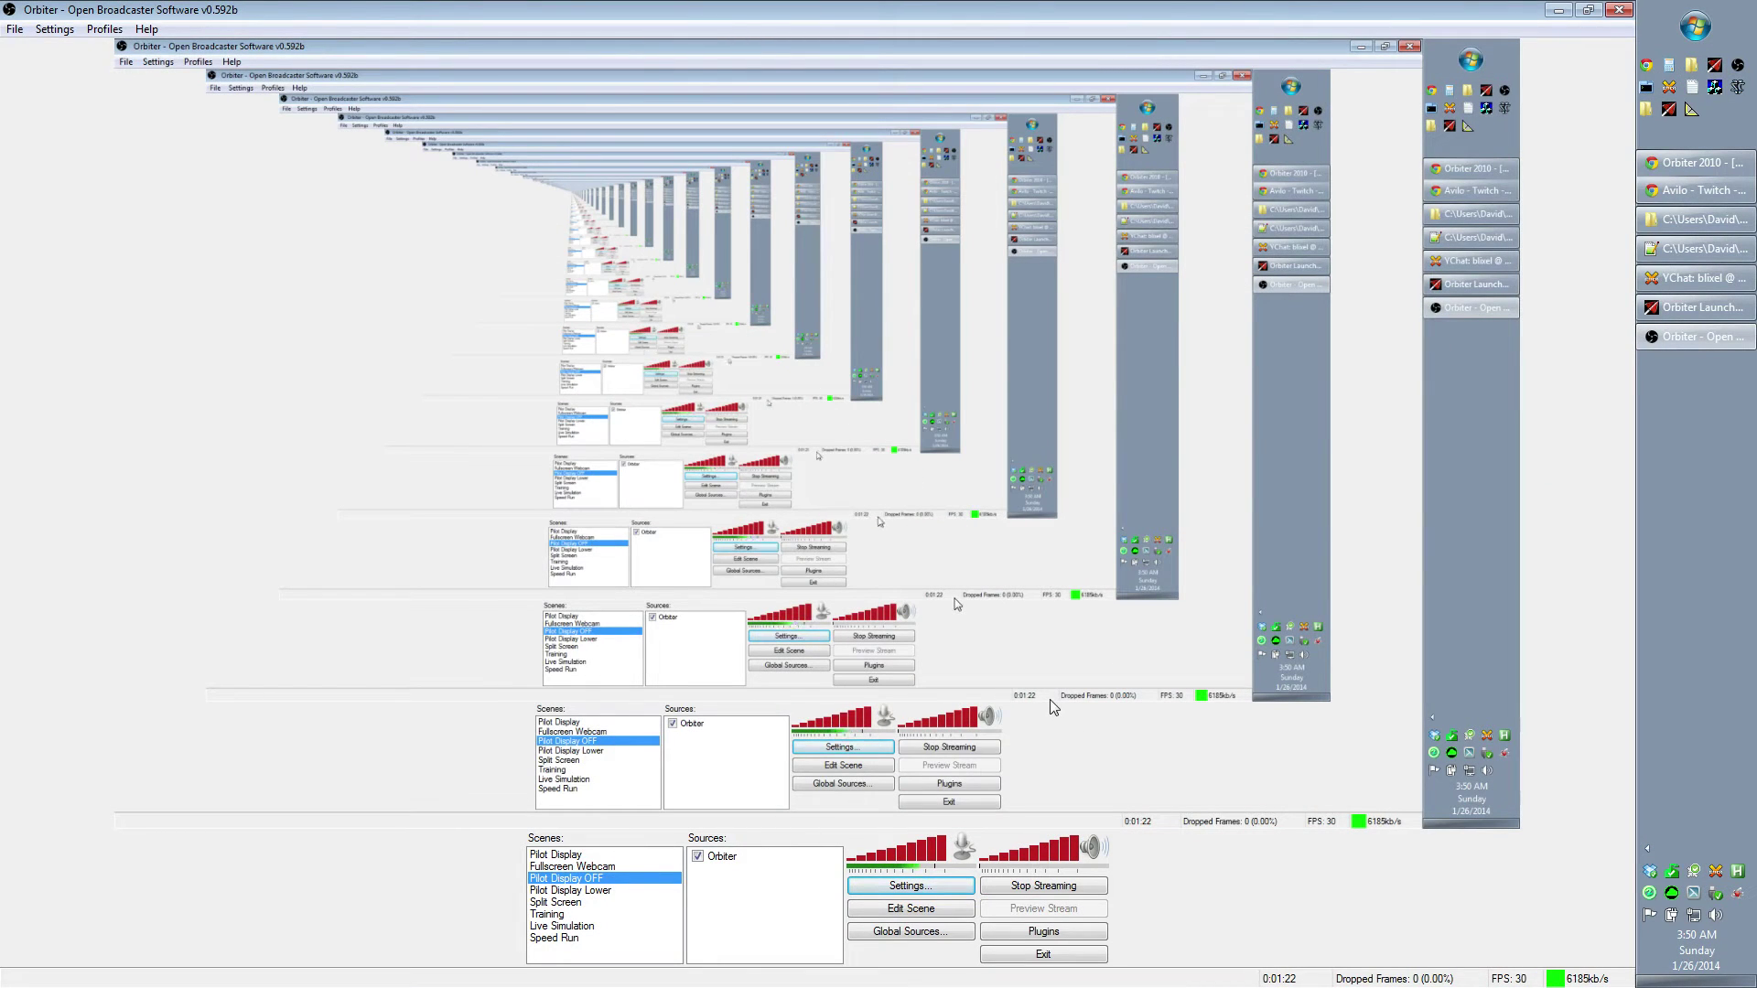
- Open the Settings dialog on its General page and move it up-left
click(958, 886)
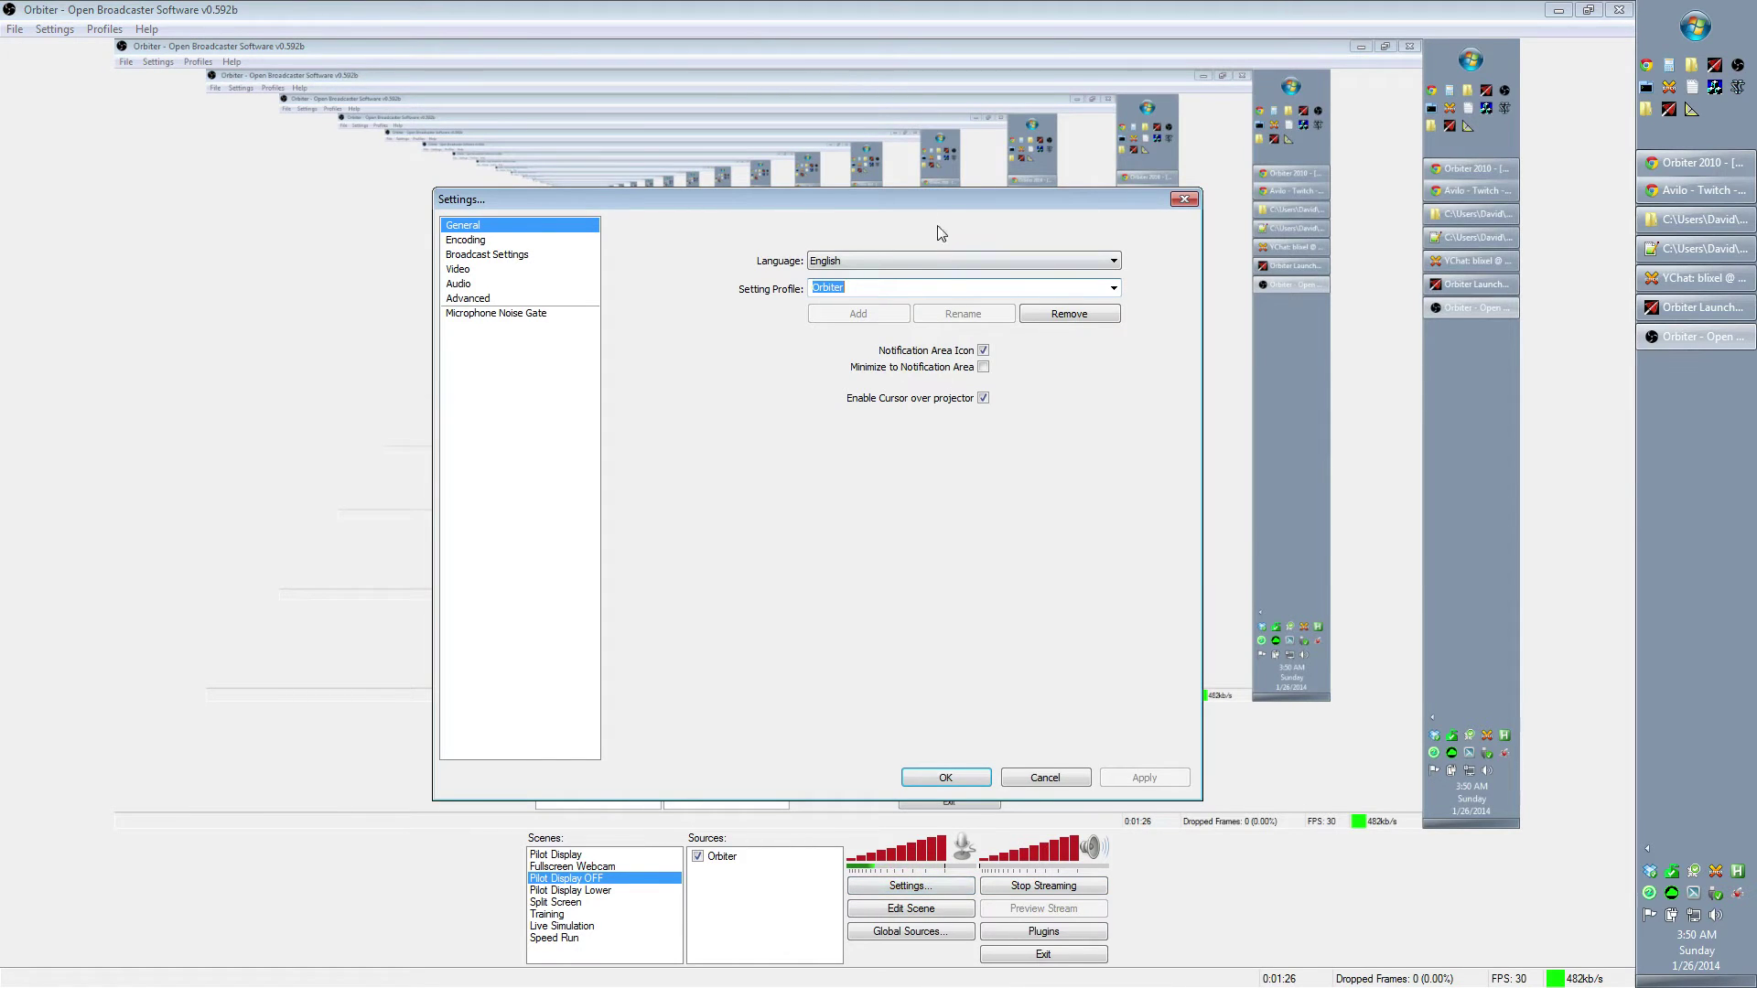
drag(922, 197, 871, 149)
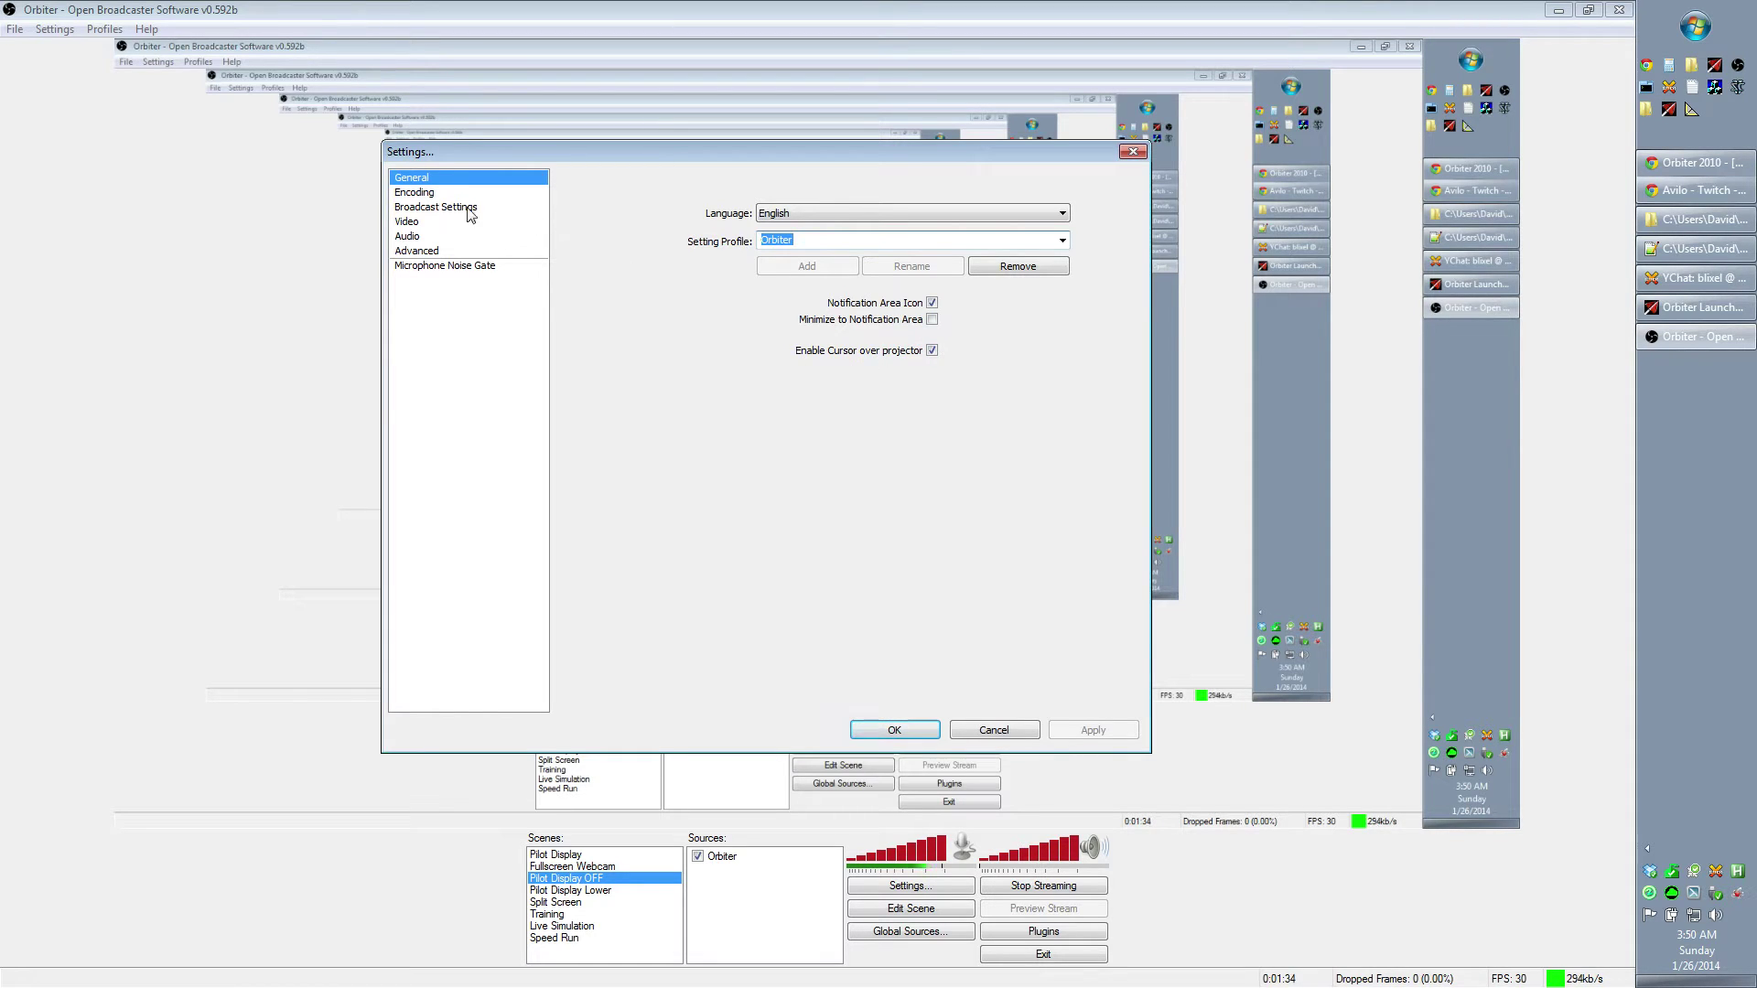
- On the Encoding page, check Quality Balance stays at 10 and select the Max Bitrate value 7500
click(425, 193)
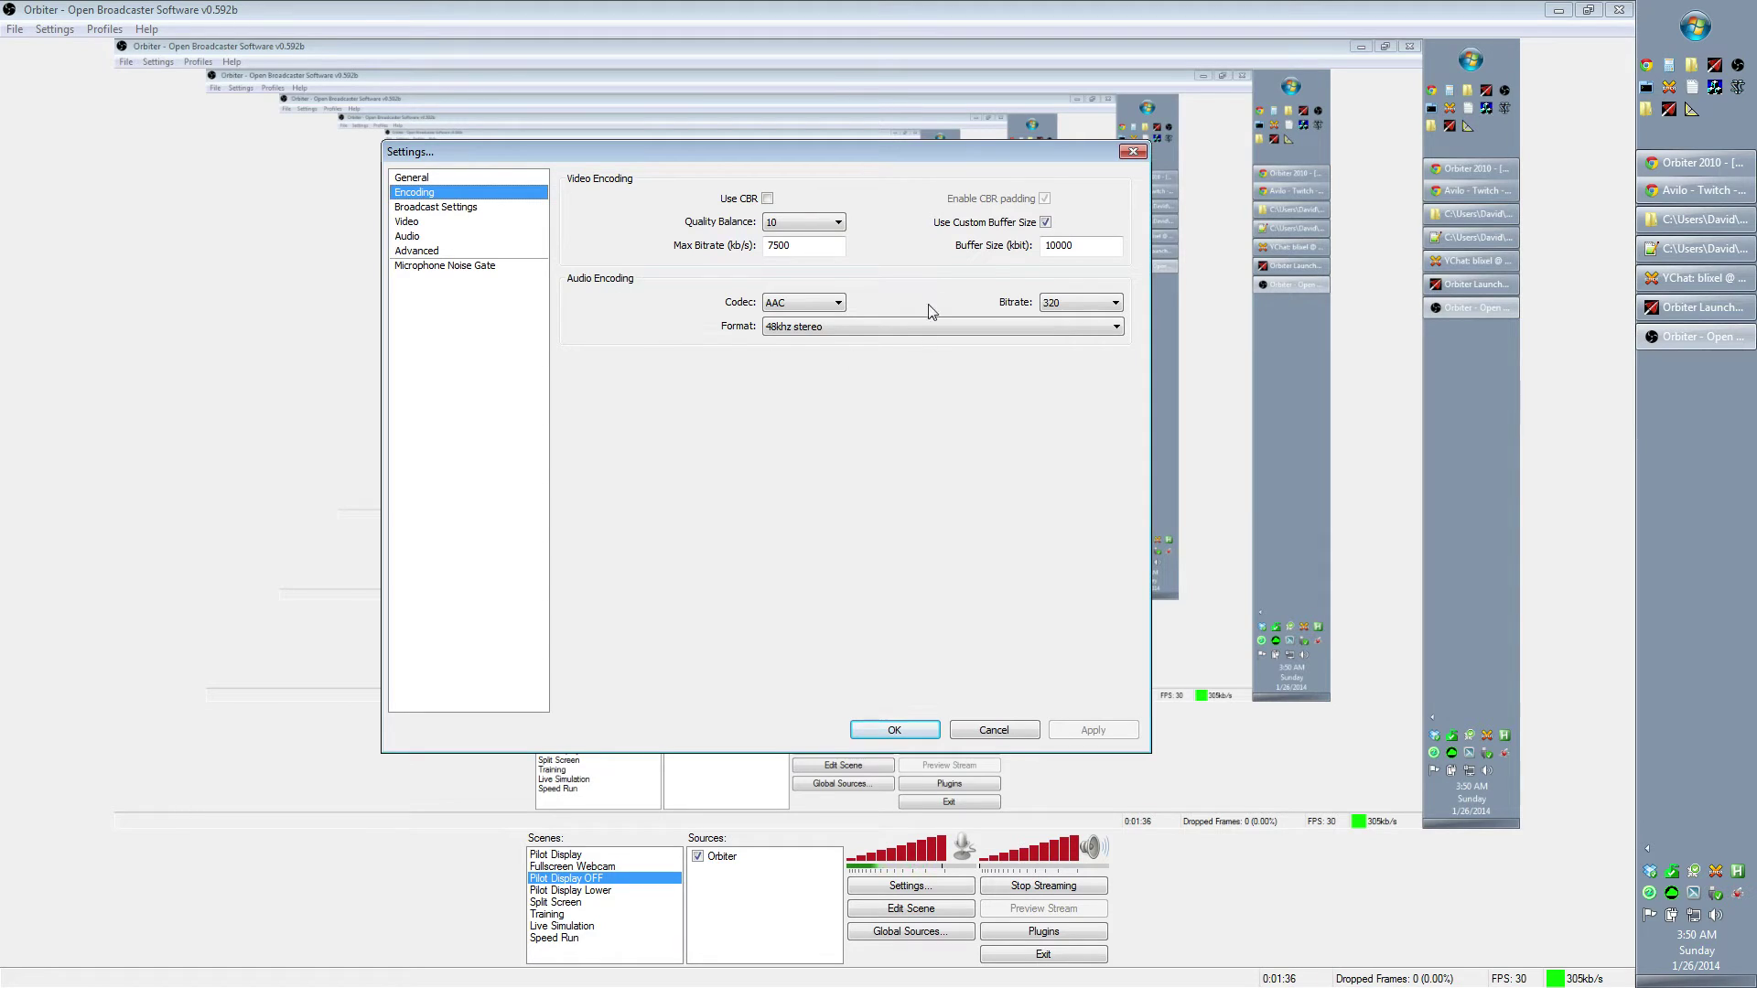
click(839, 225)
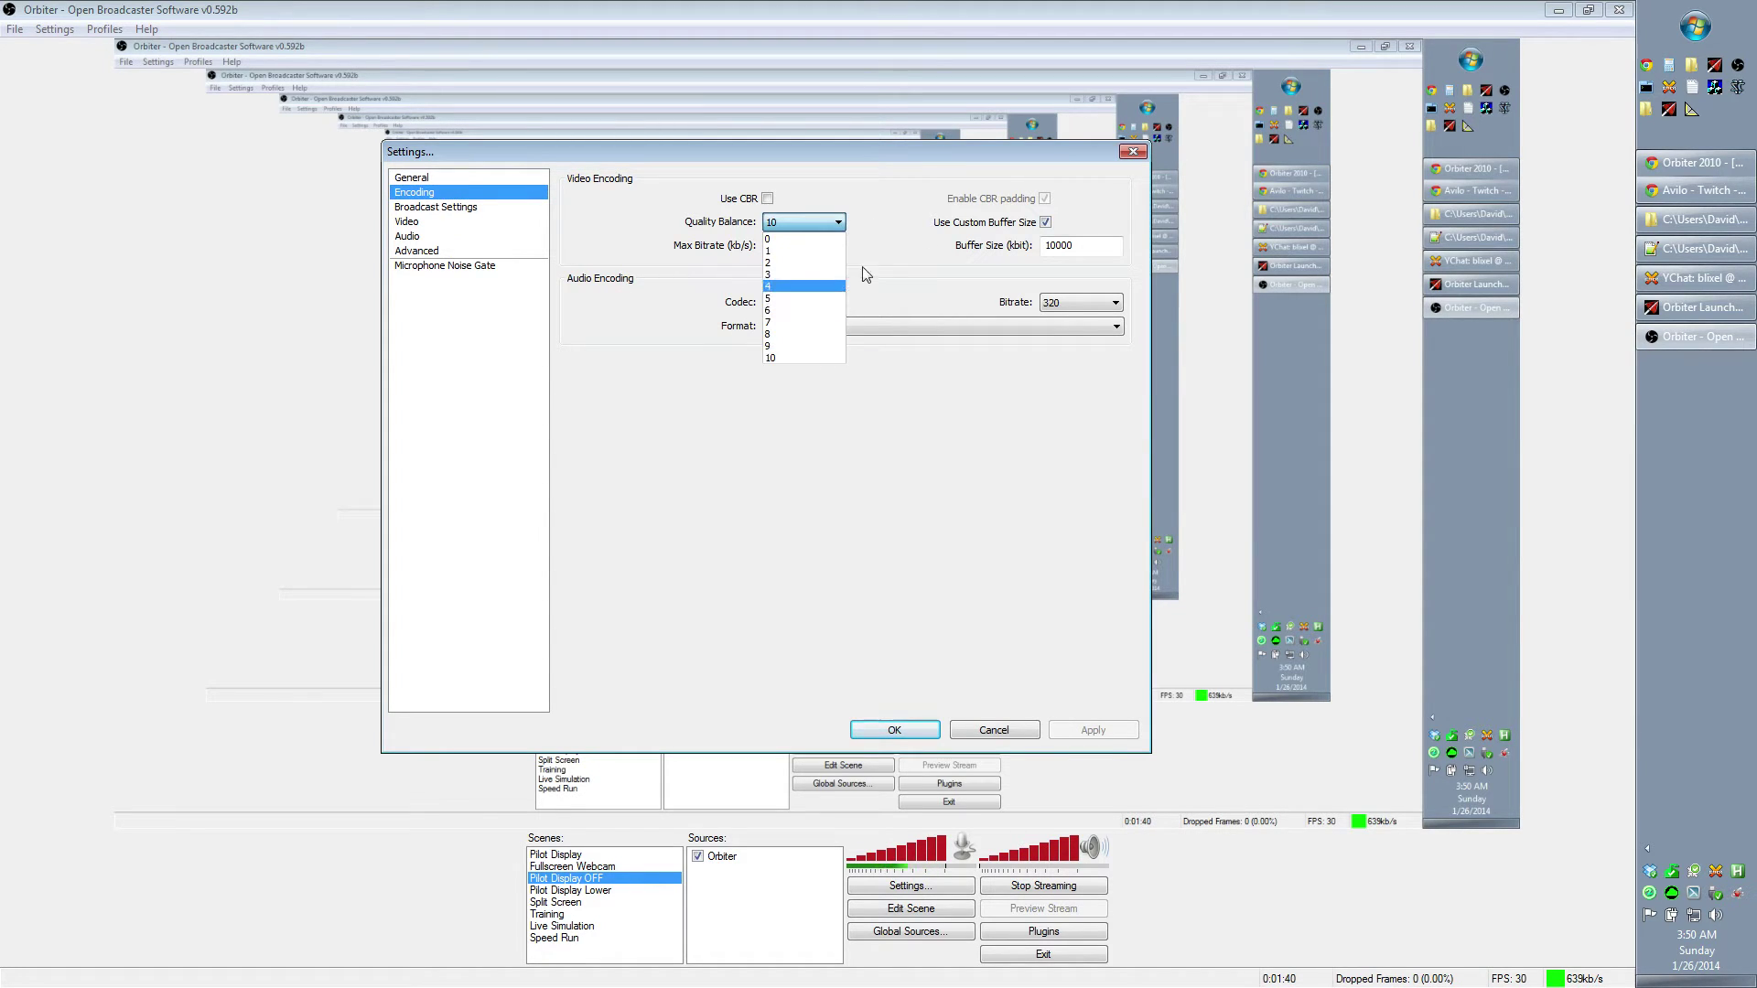
click(897, 220)
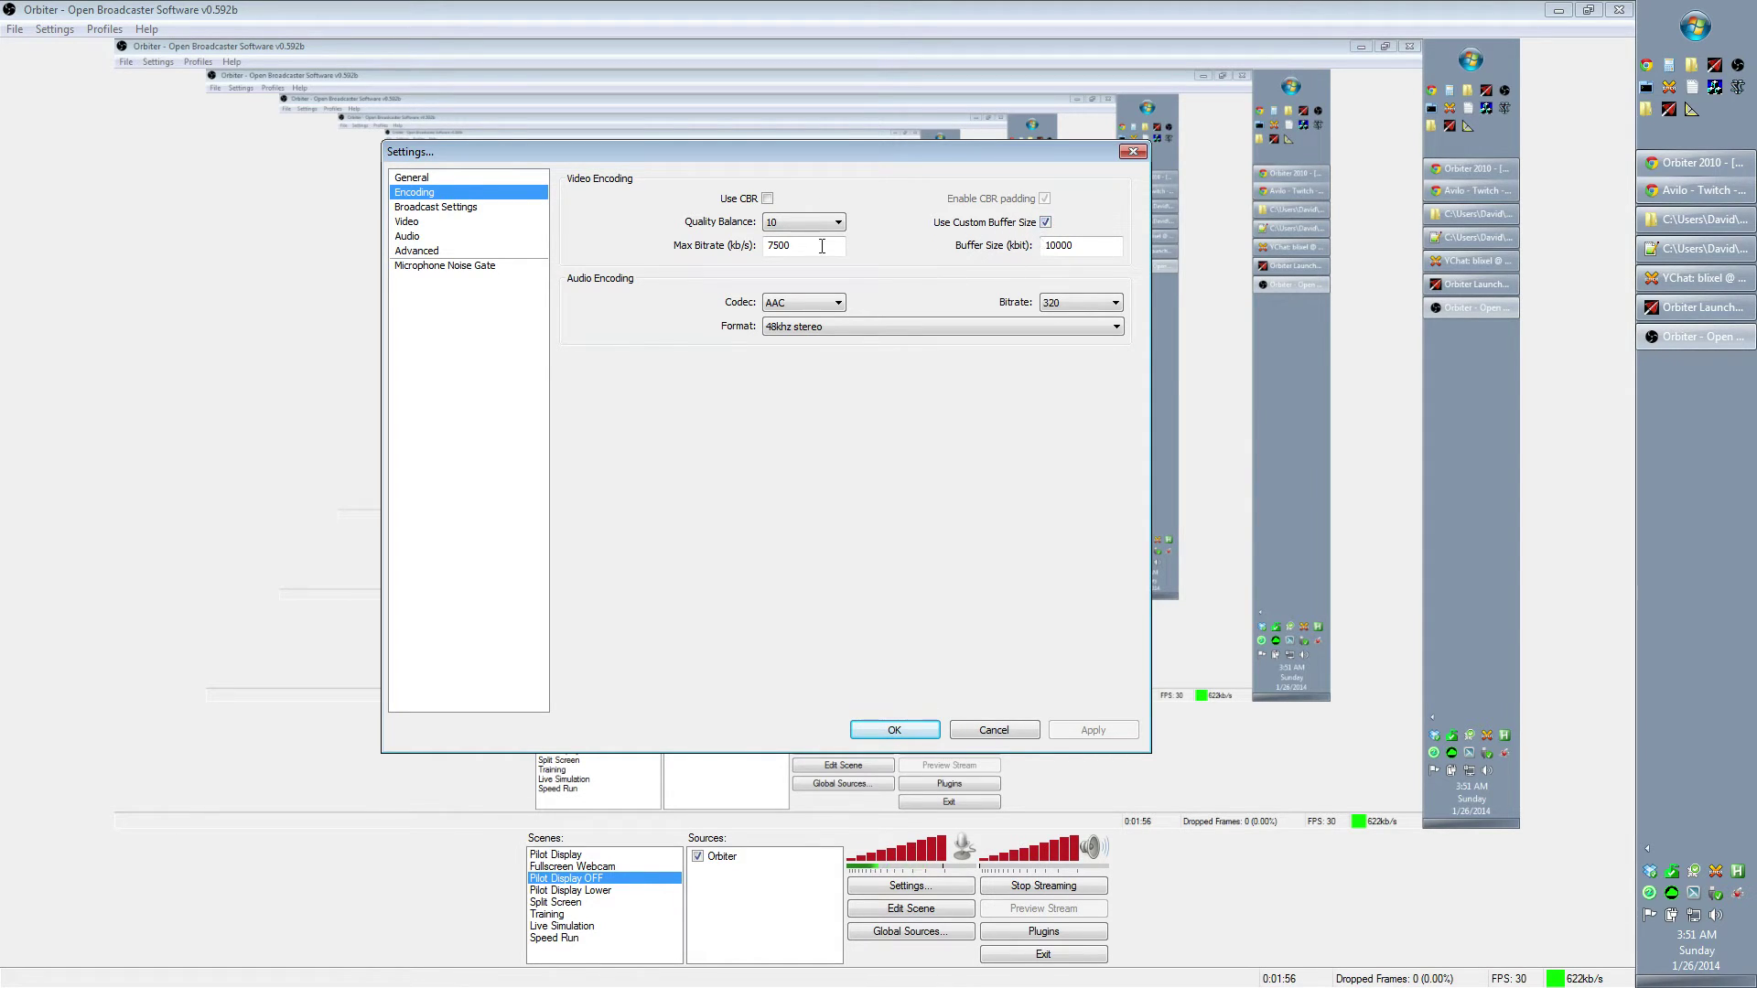
drag(796, 245, 749, 244)
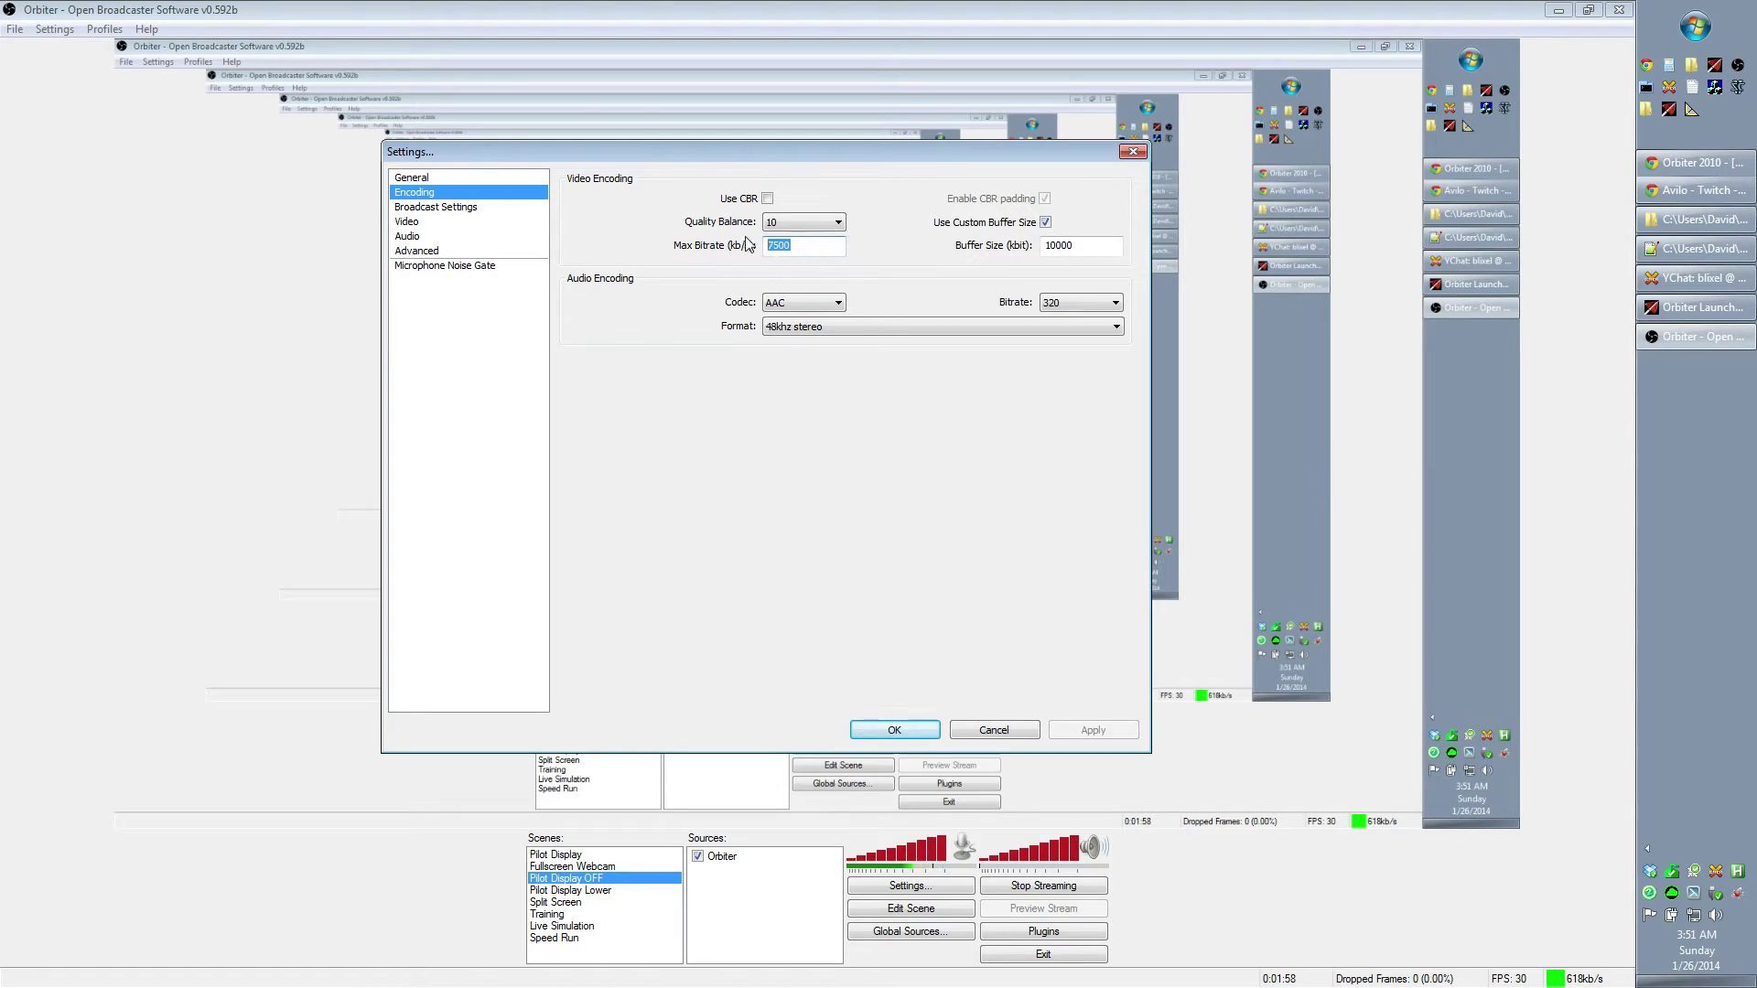
click(825, 253)
double_click(812, 247)
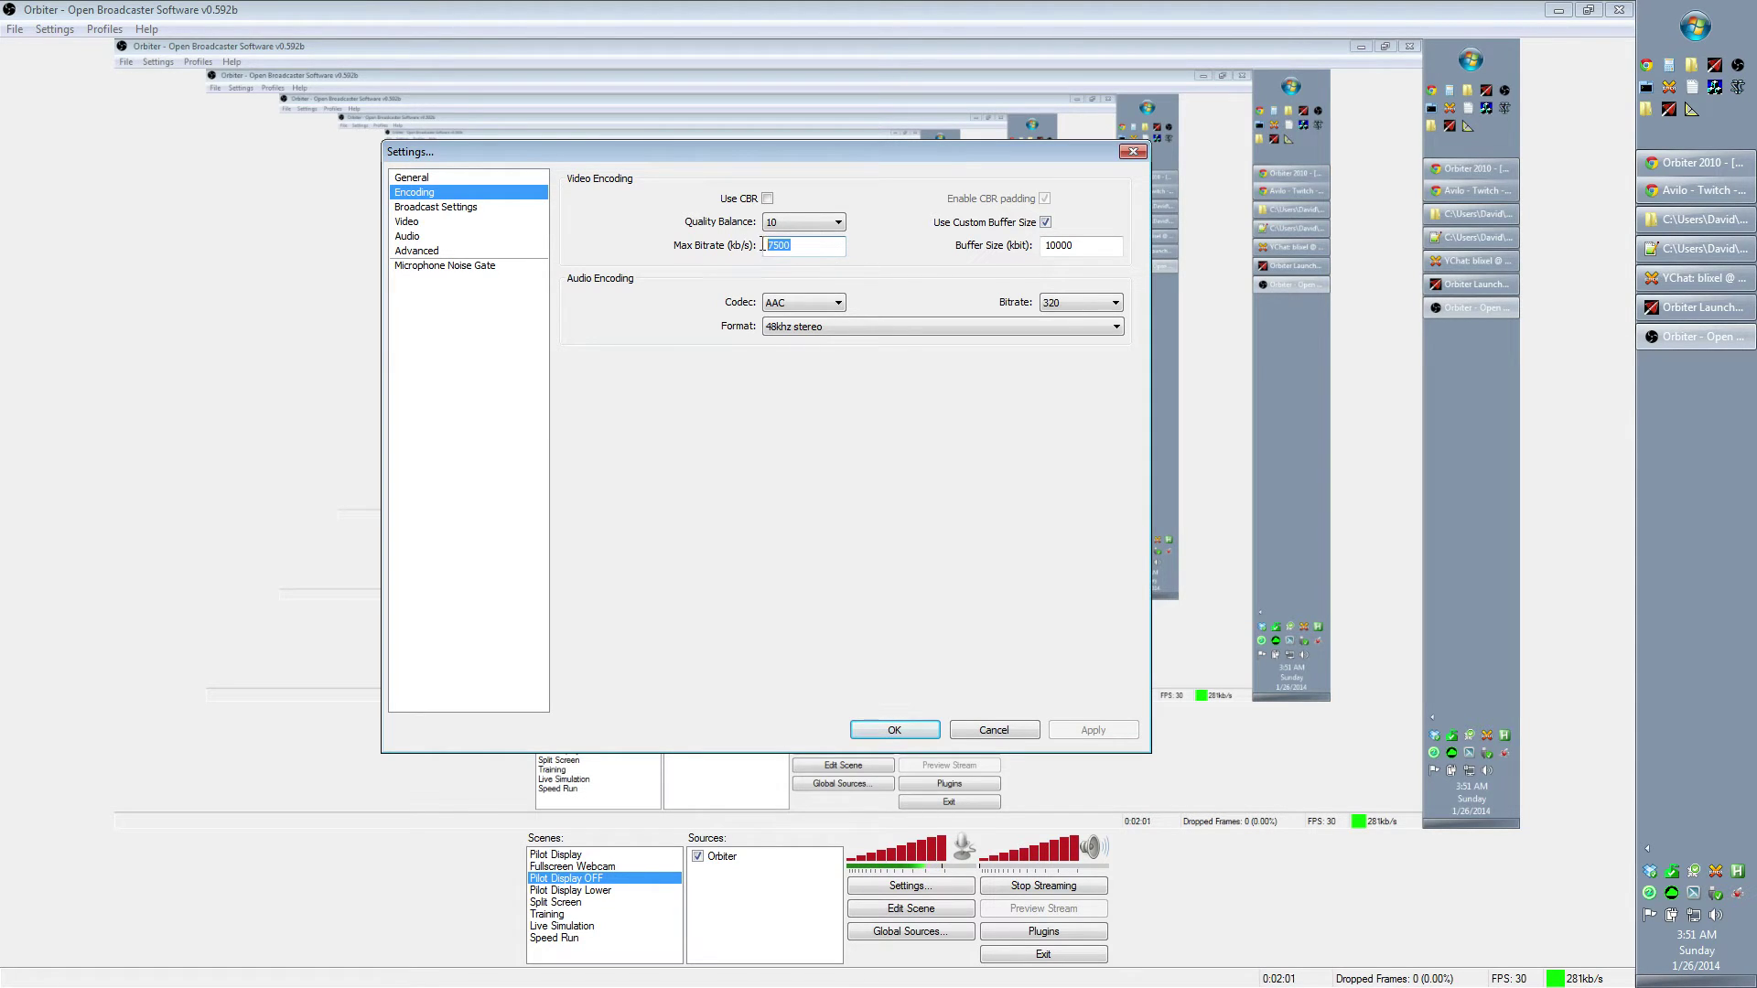
click(816, 247)
double_click(793, 247)
click(823, 247)
double_click(810, 247)
- Select the Buffer Size value 10000 and review the audio bitrate, keeping 320
click(1097, 252)
double_click(1097, 250)
click(1116, 302)
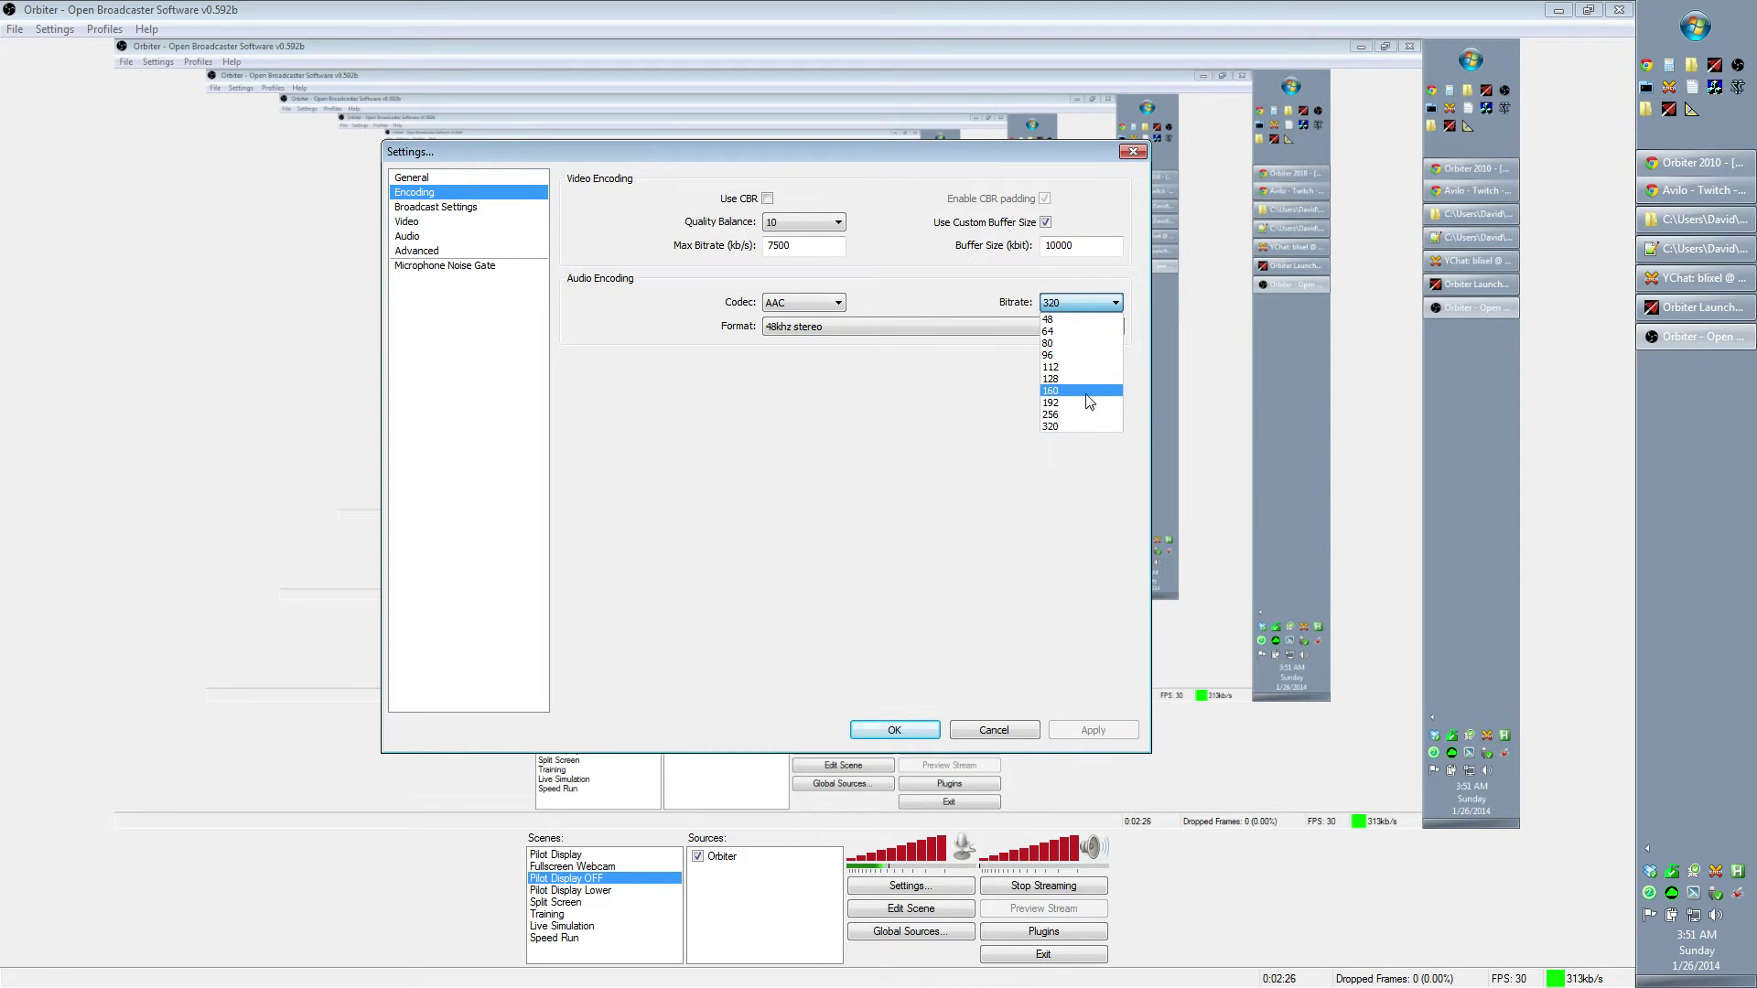
click(926, 450)
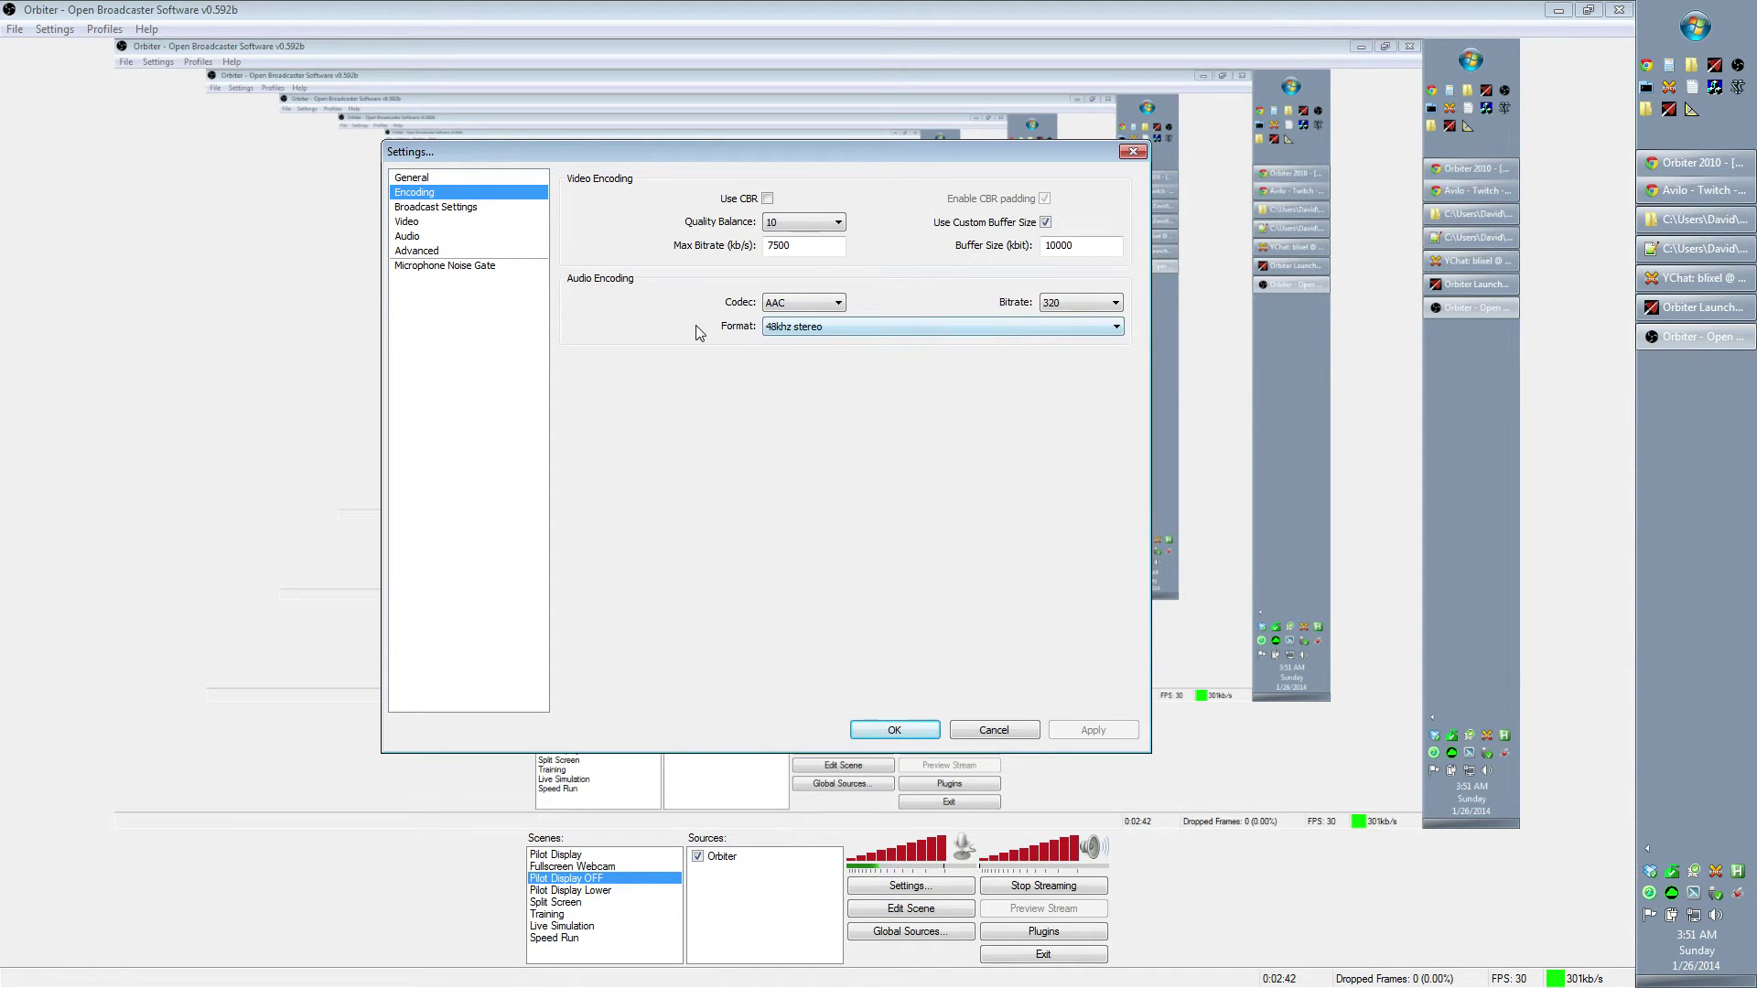
- Go via Video to the Advanced page and focus the custom x264 setting crf=13
click(437, 224)
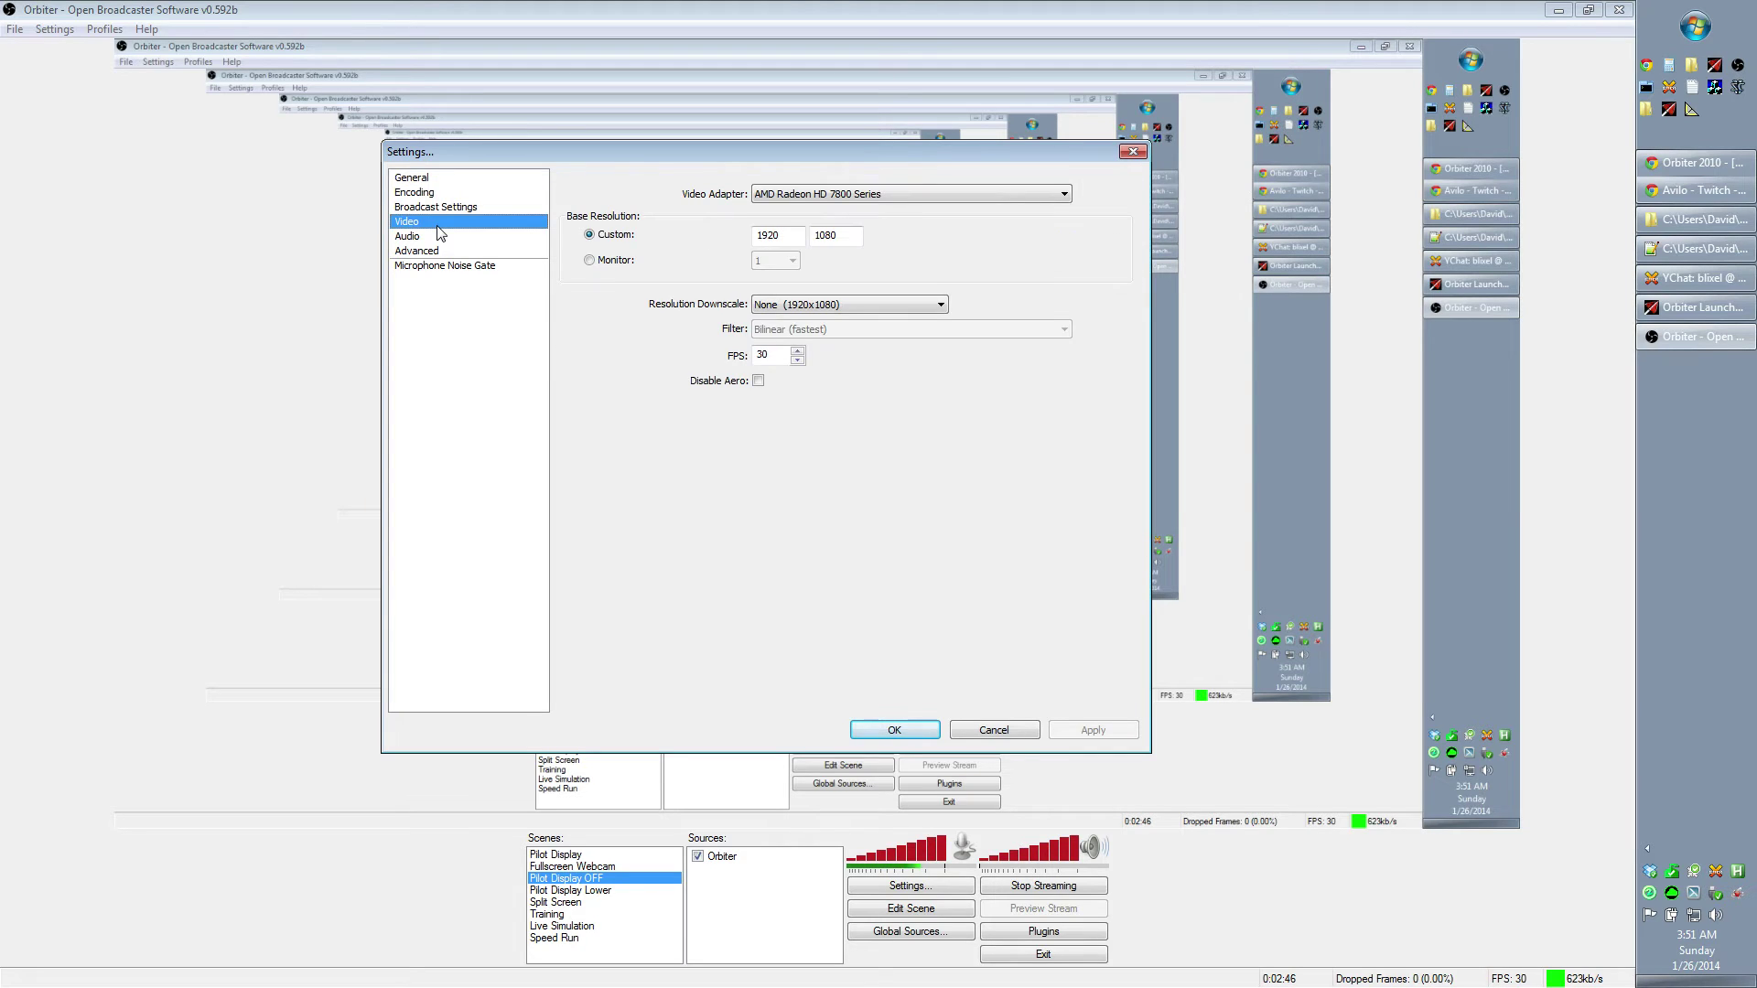
click(456, 252)
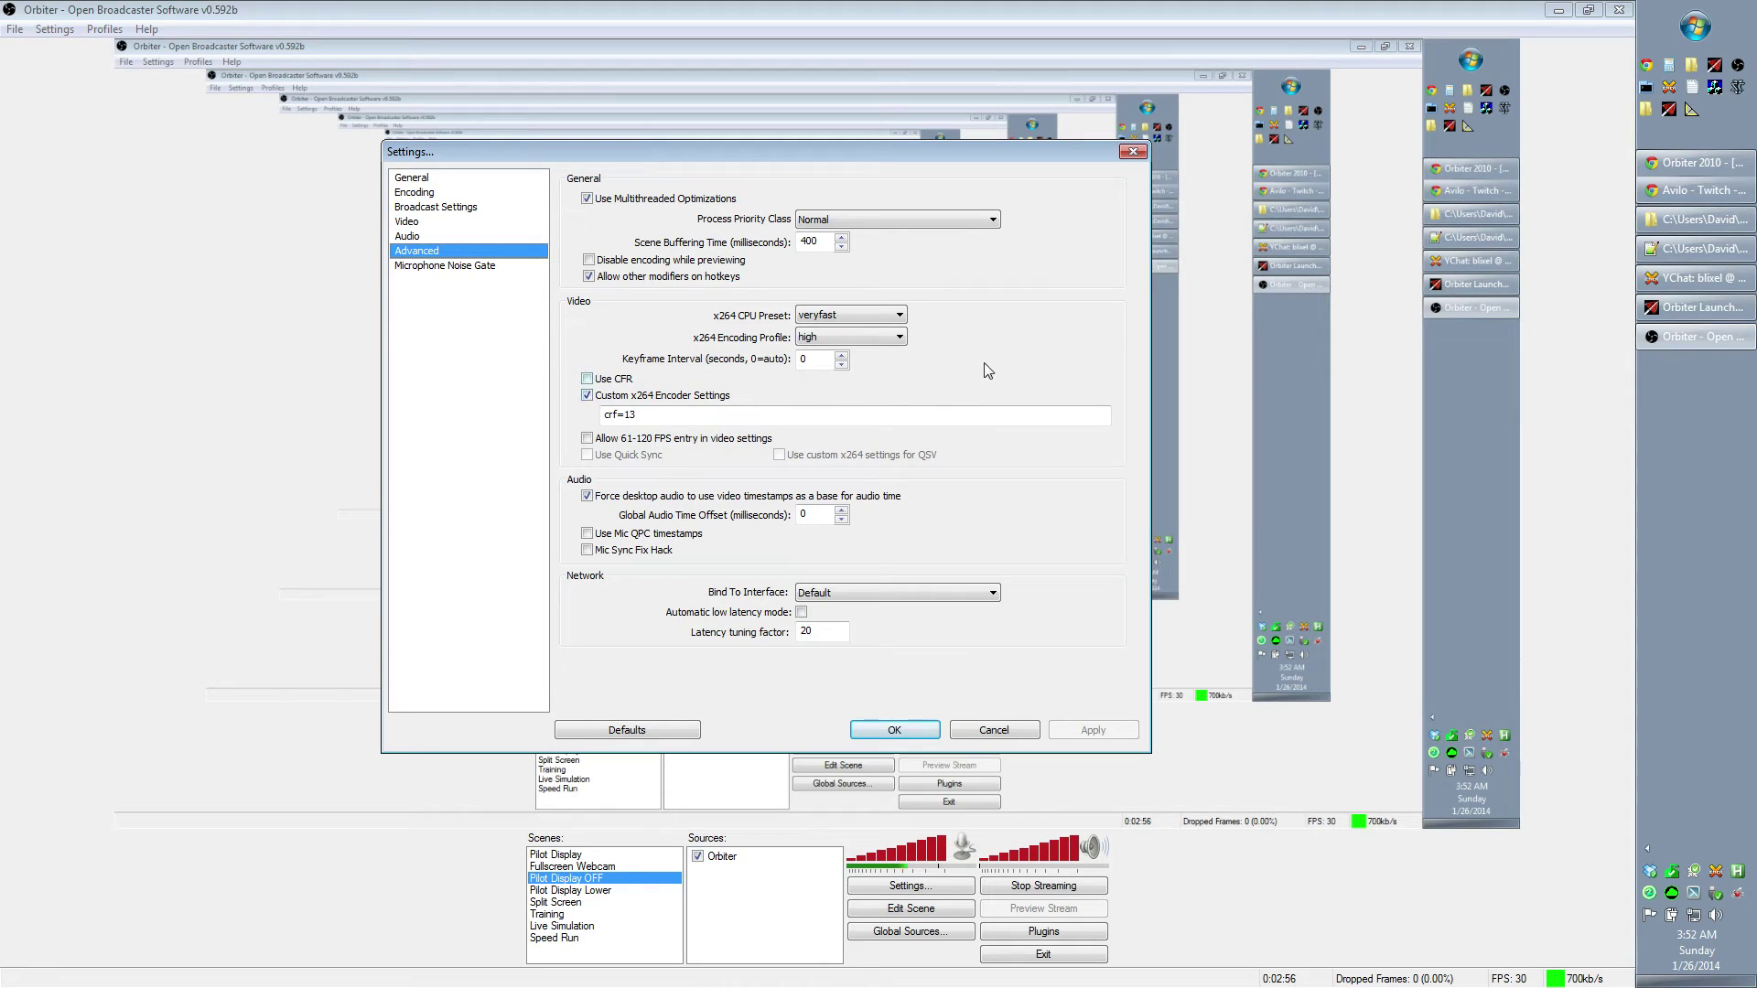
click(685, 417)
click(901, 317)
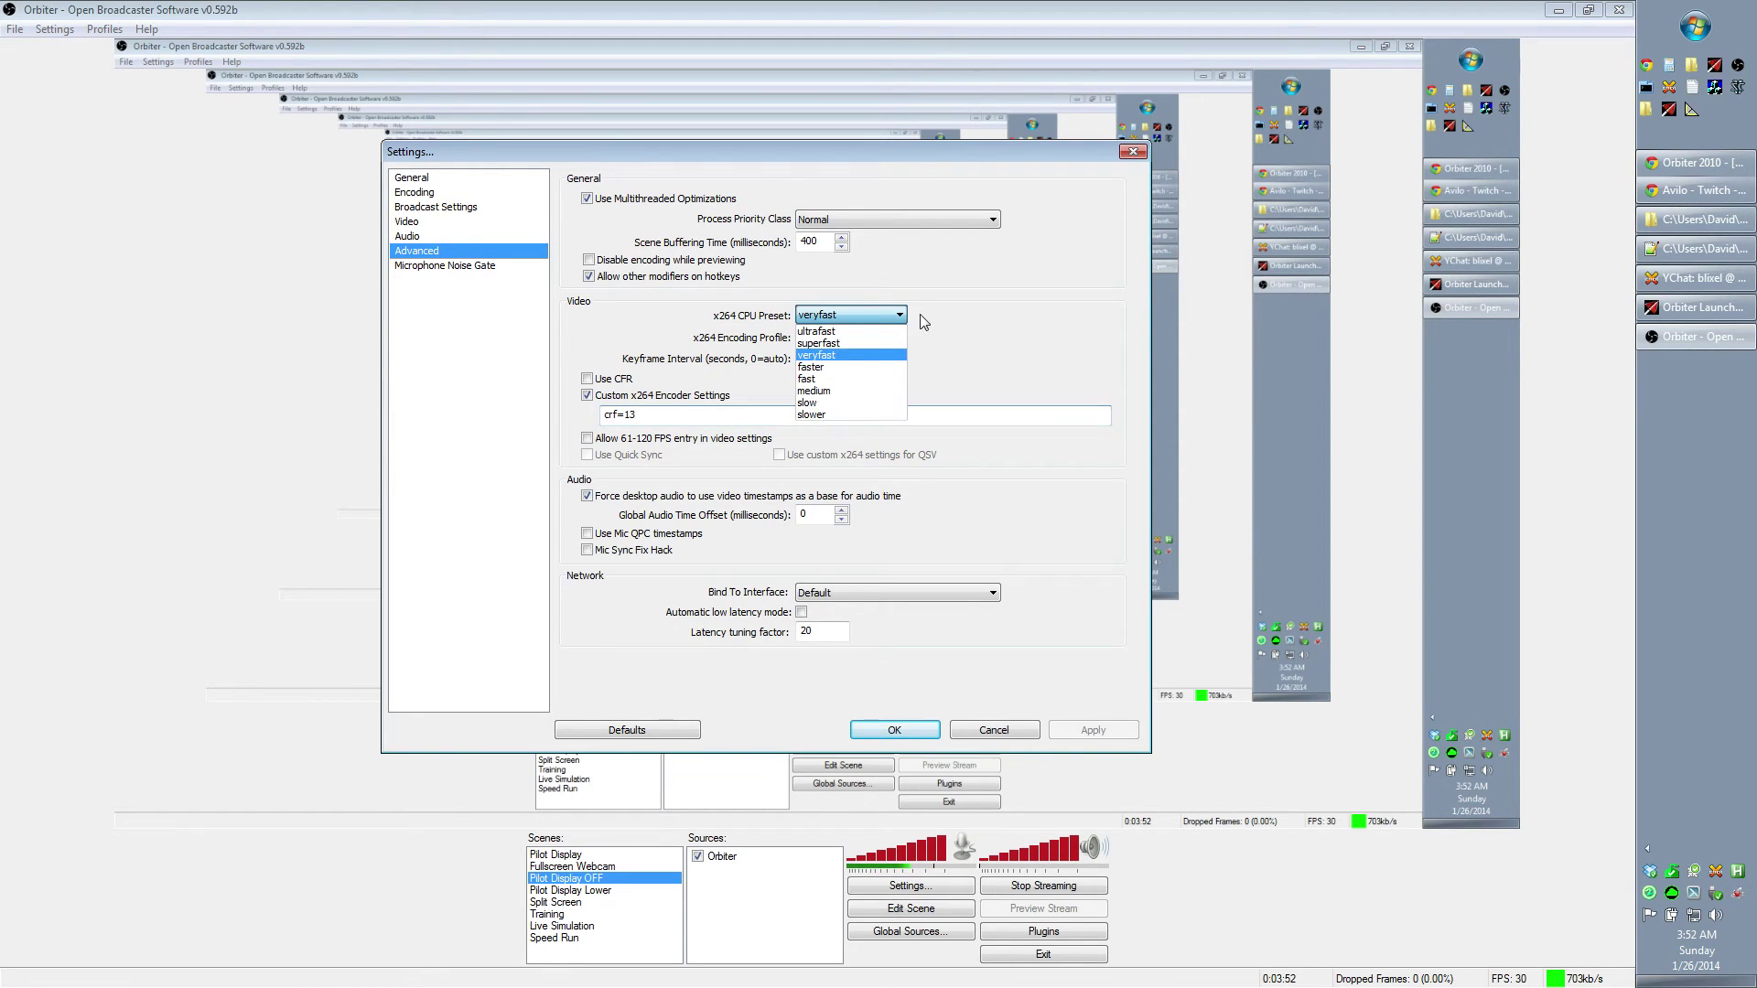
click(977, 320)
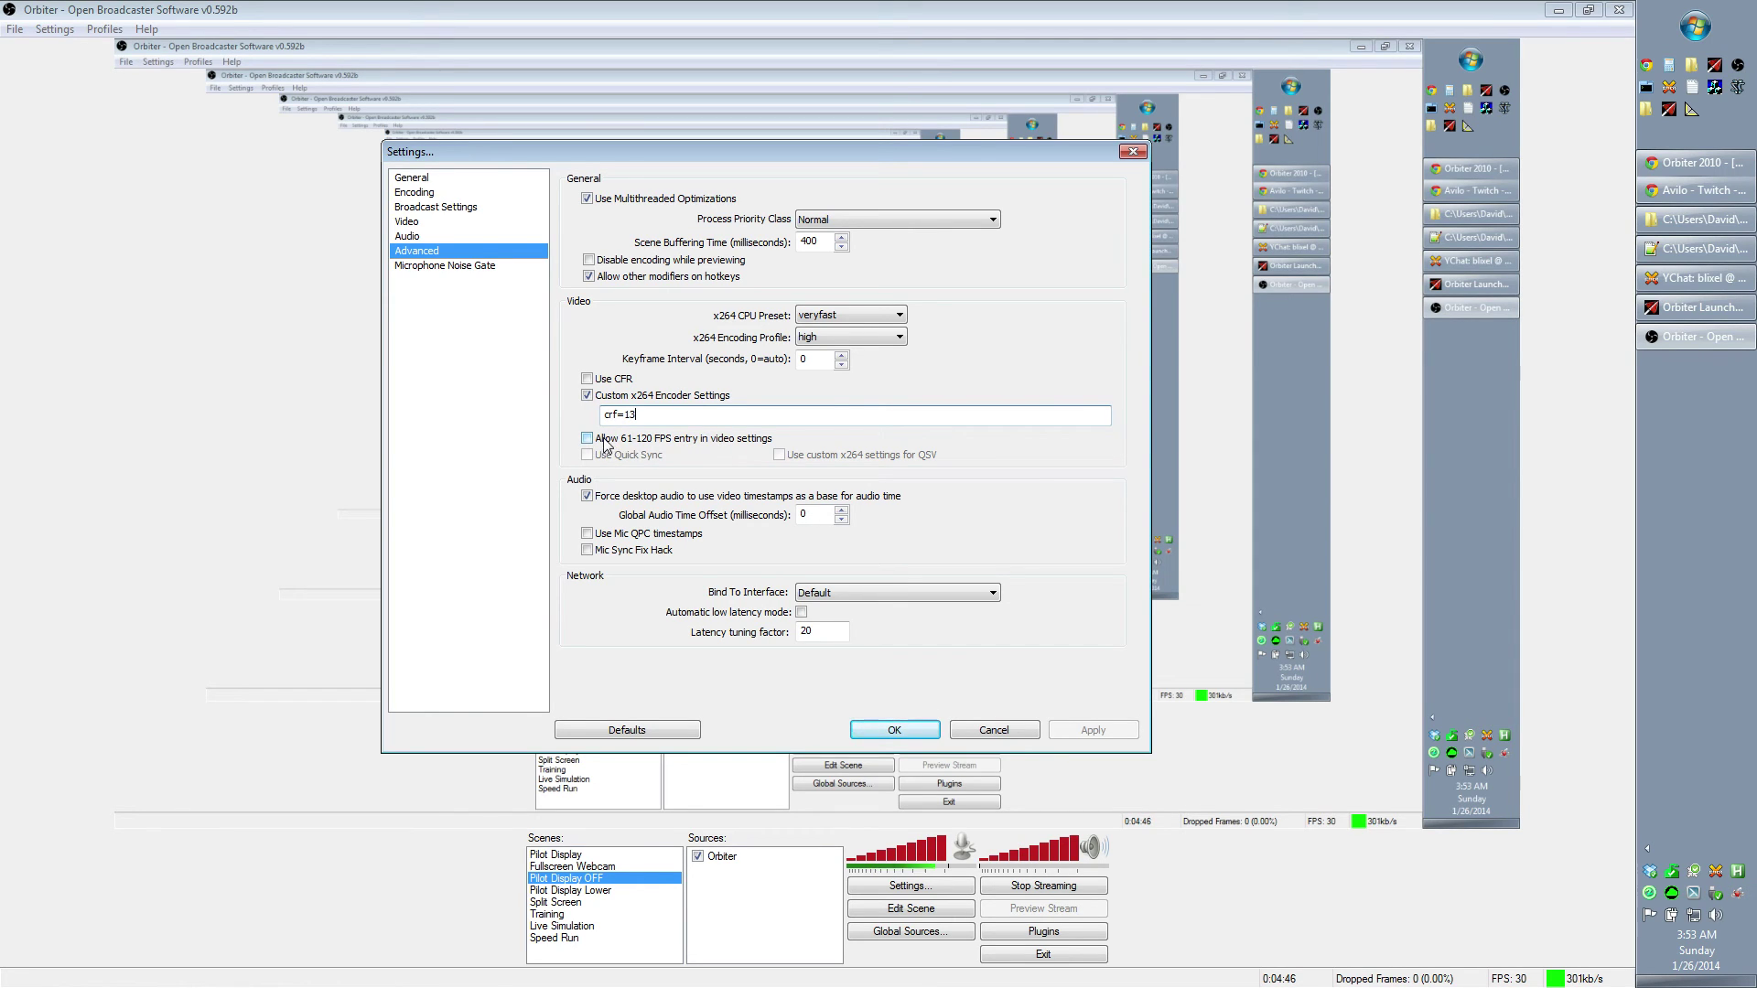
- Return to Encoding, then view Video's custom 1920x1080 base resolution at 30 FPS
click(445, 194)
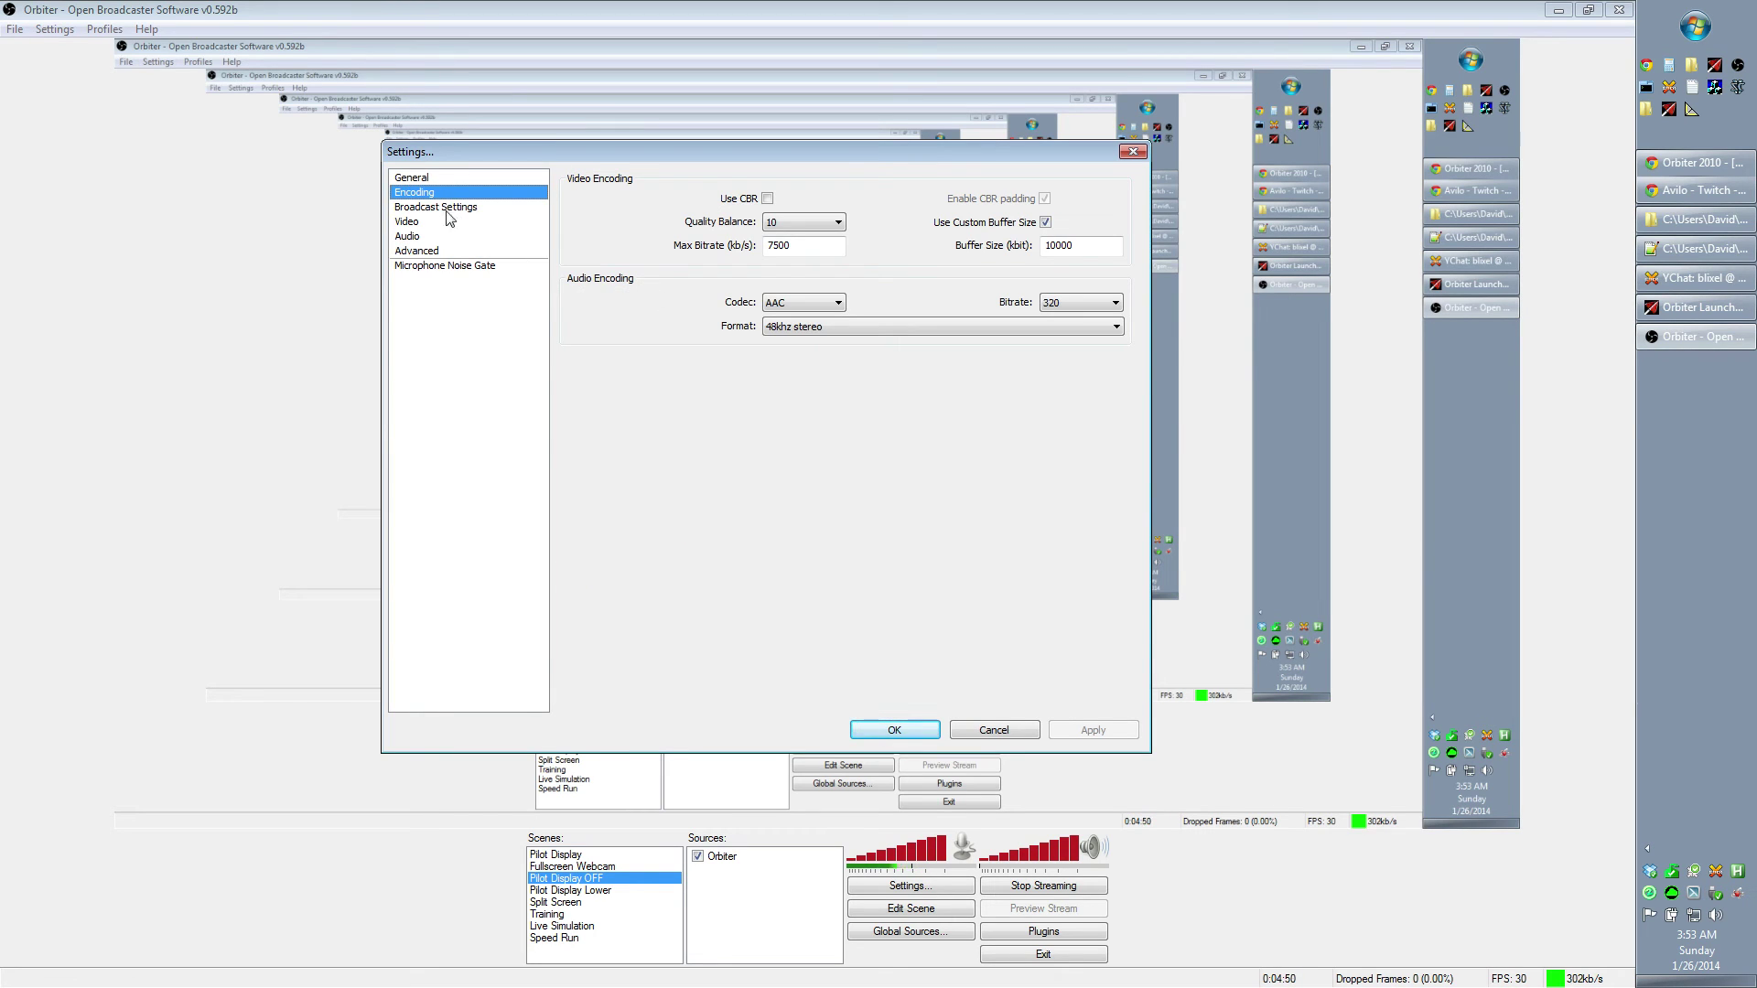
click(427, 223)
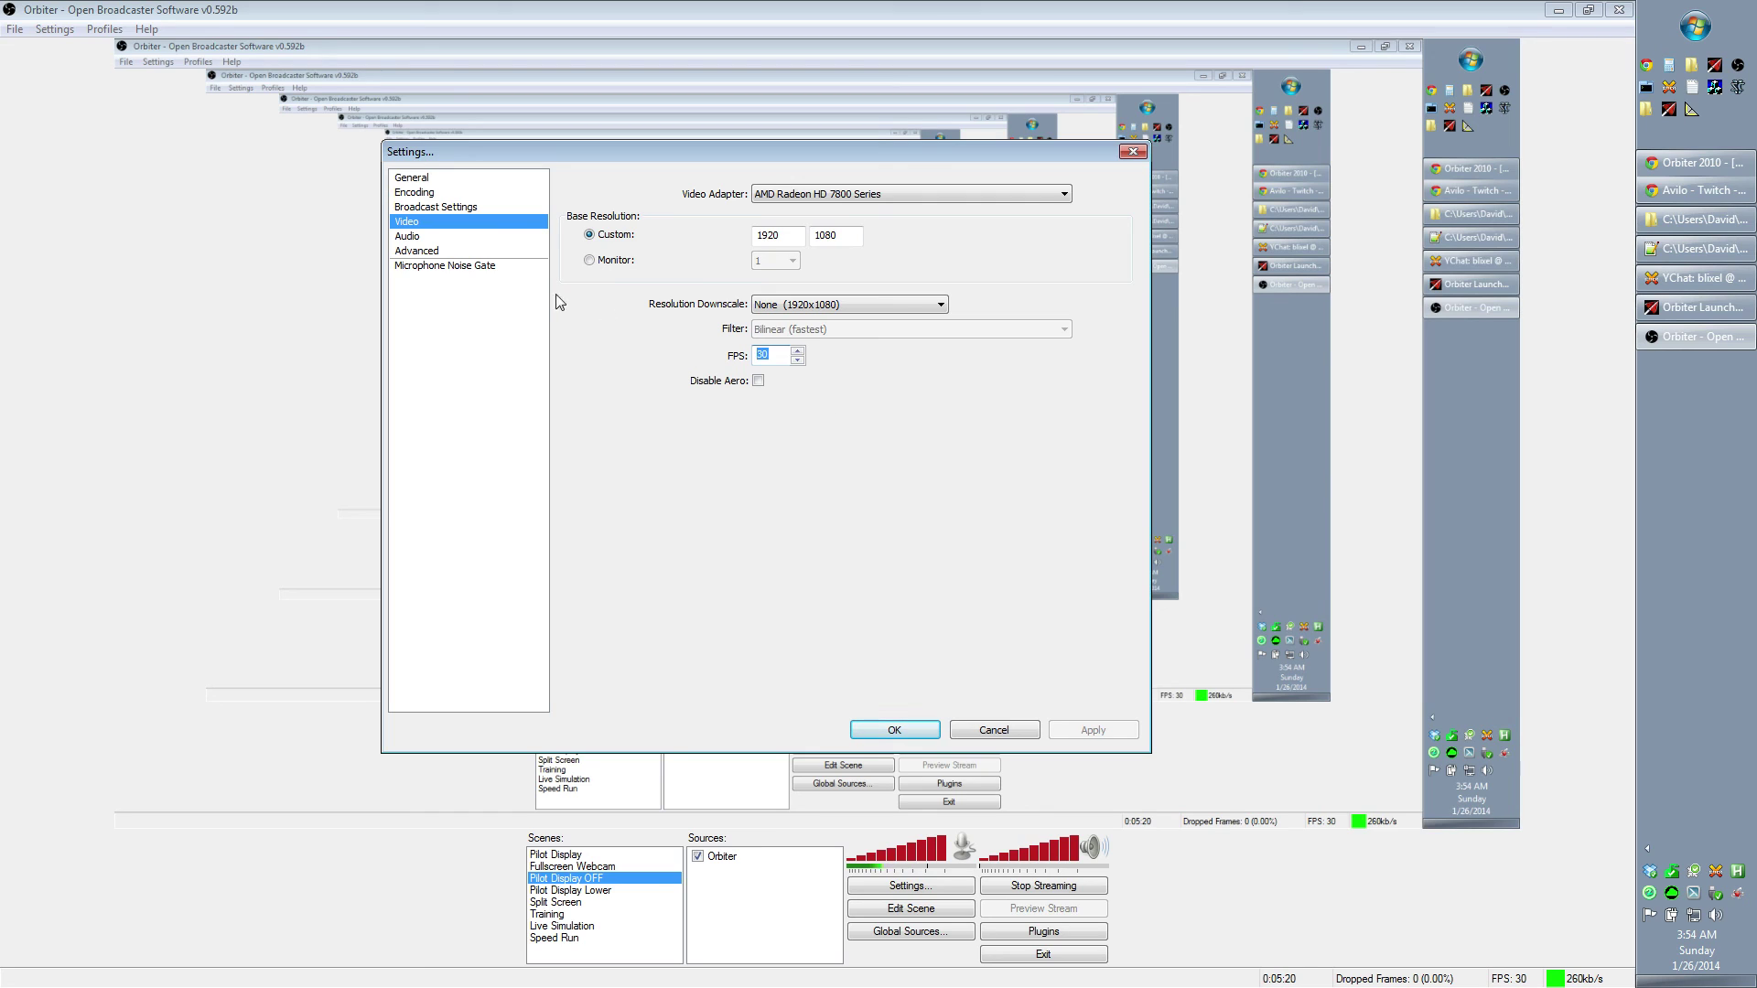
- Review the Audio, Advanced and Microphone Noise Gate pages, then cancel Settings without saving
click(435, 240)
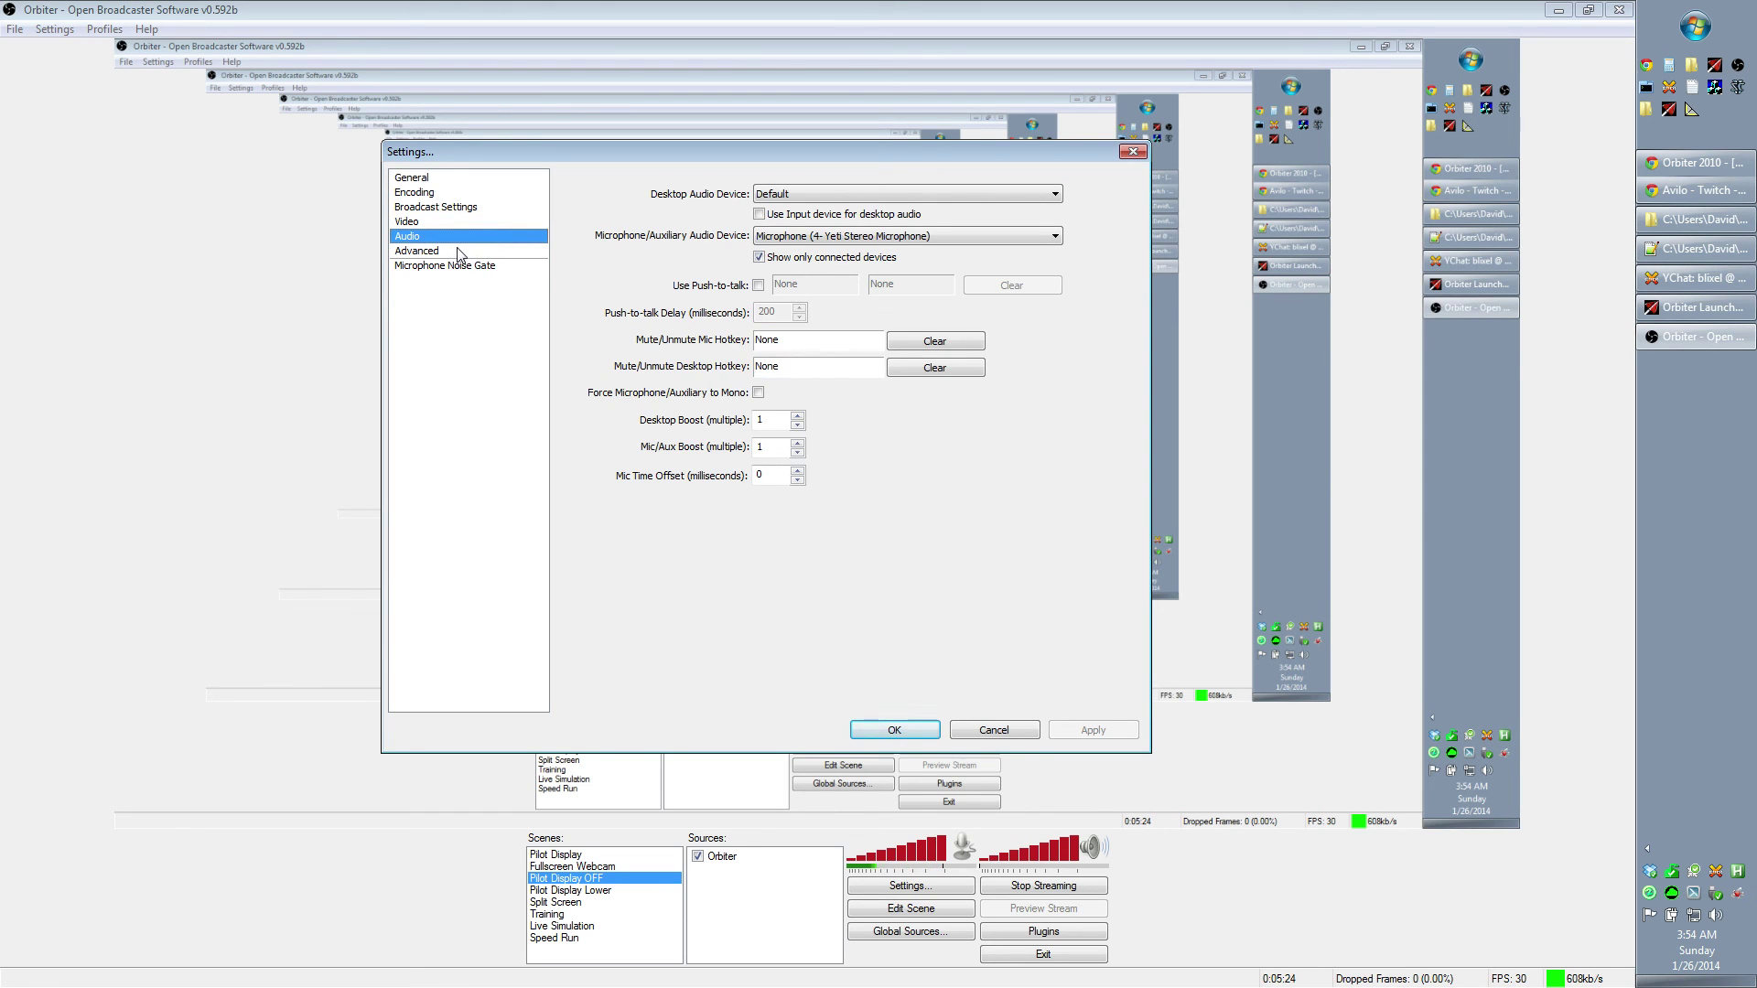
click(458, 251)
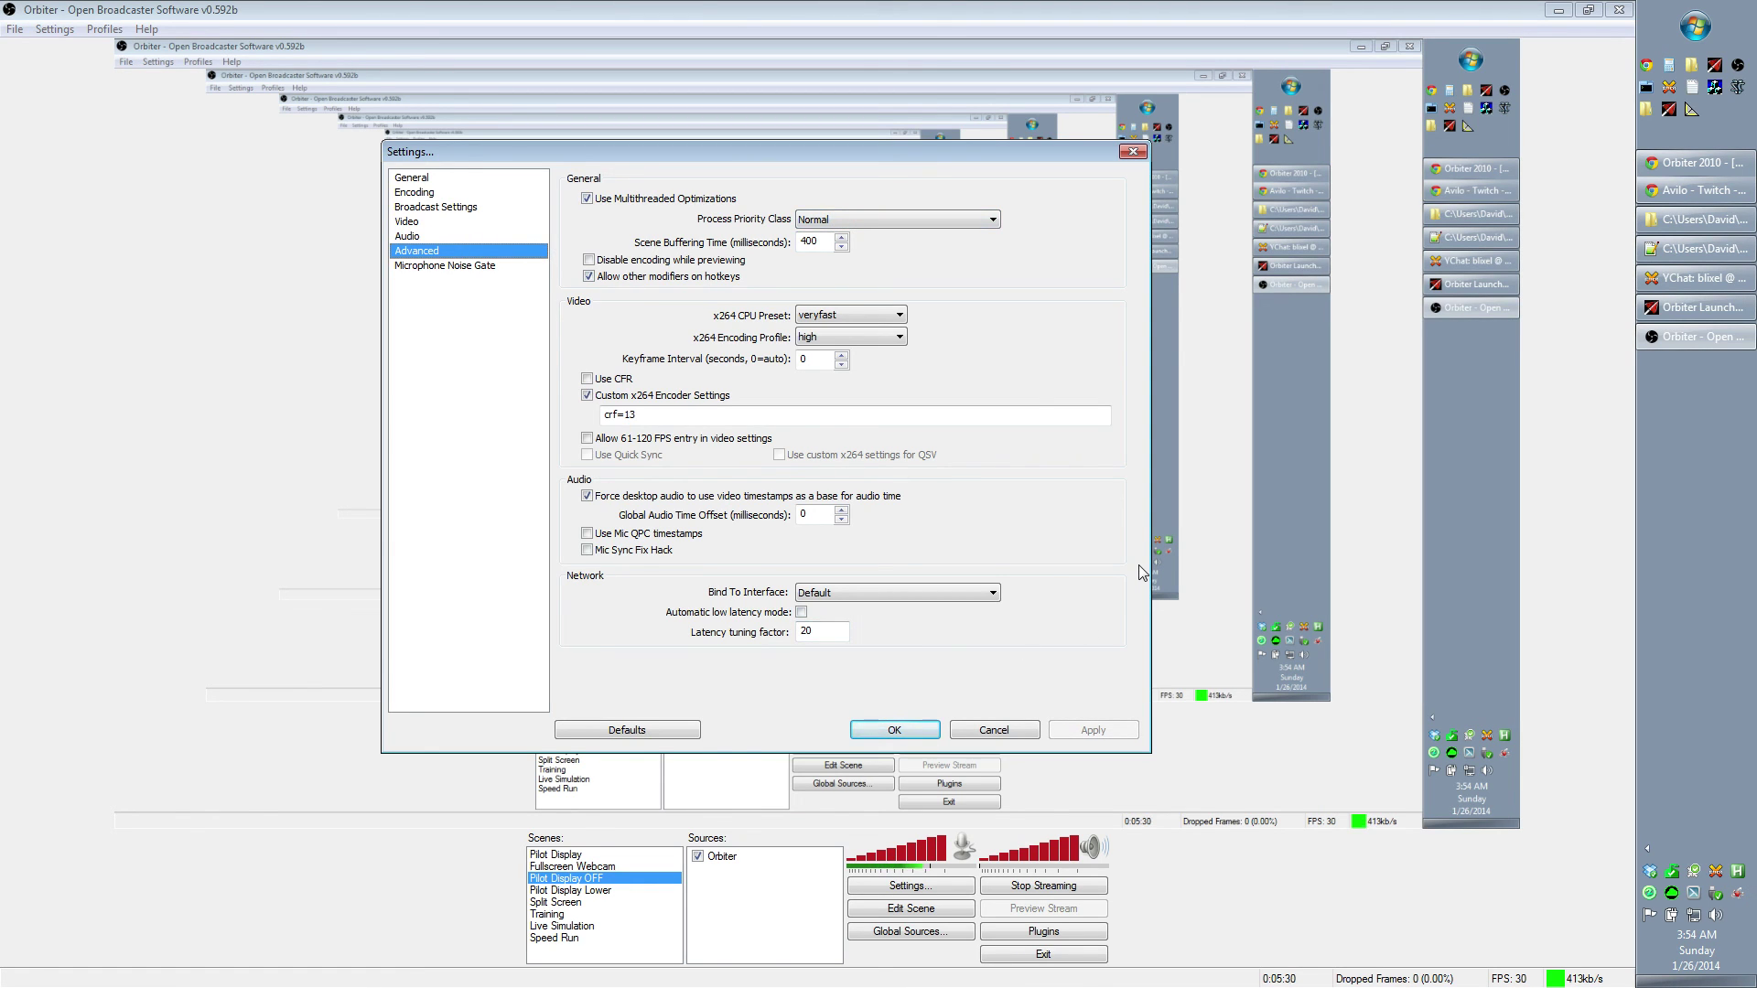
click(450, 267)
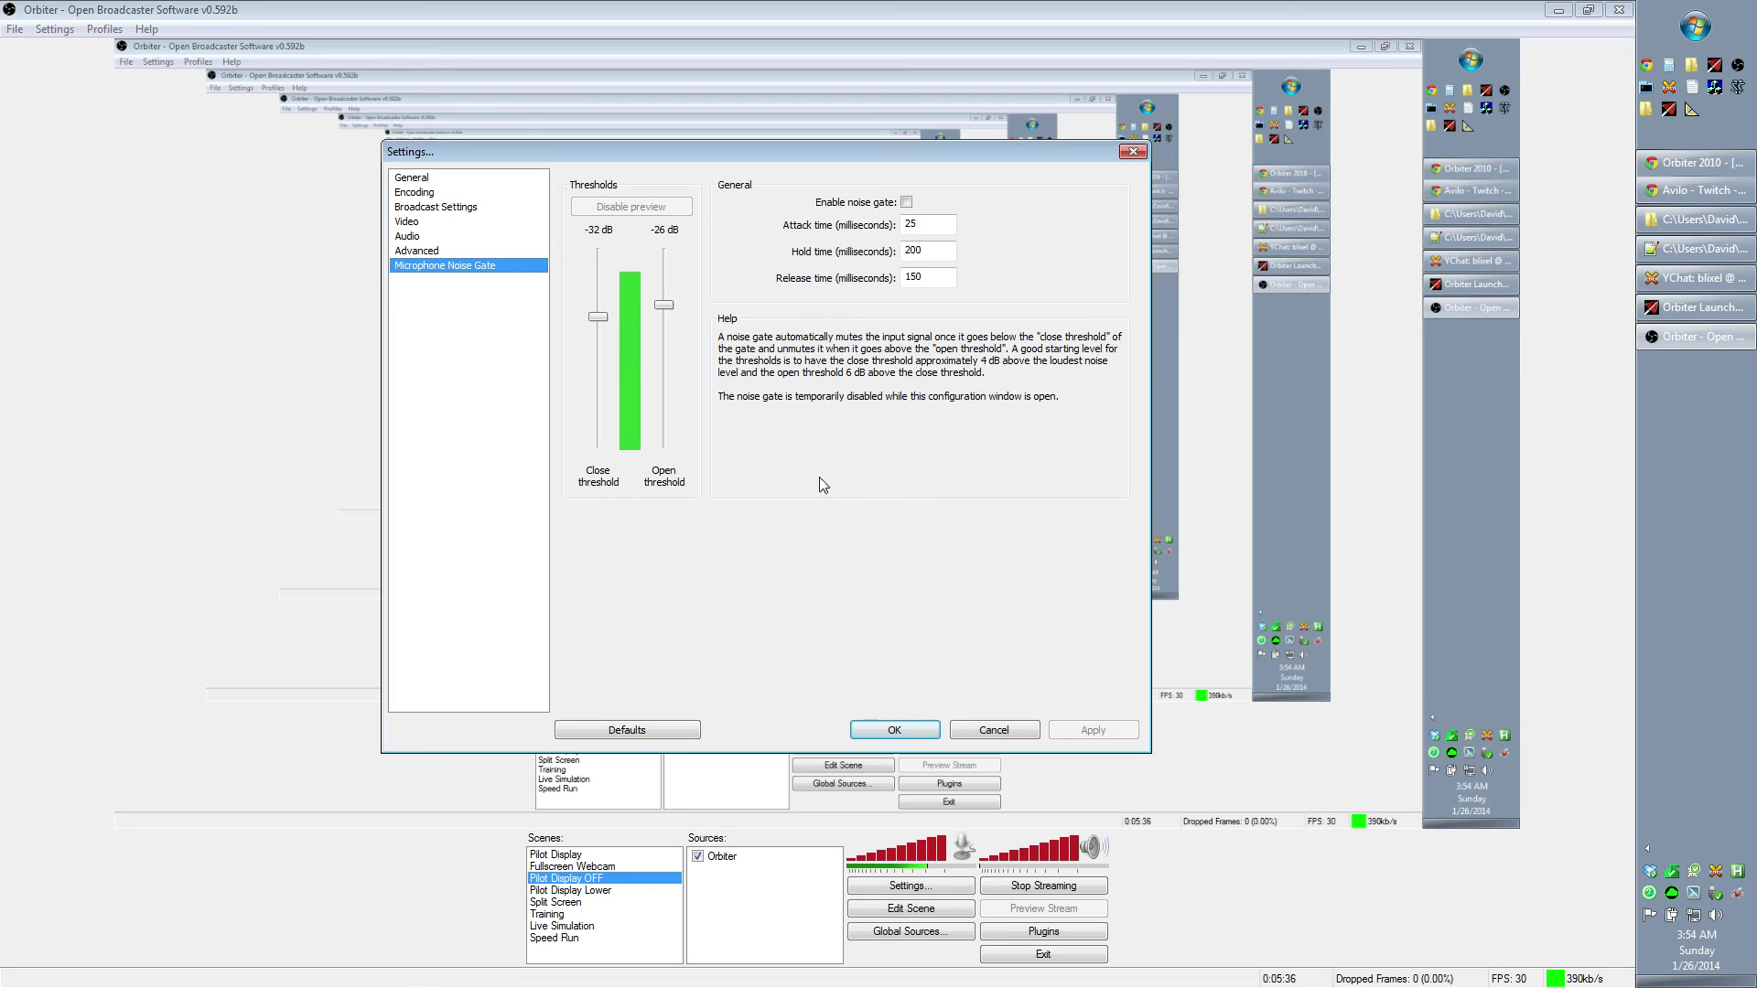
click(438, 252)
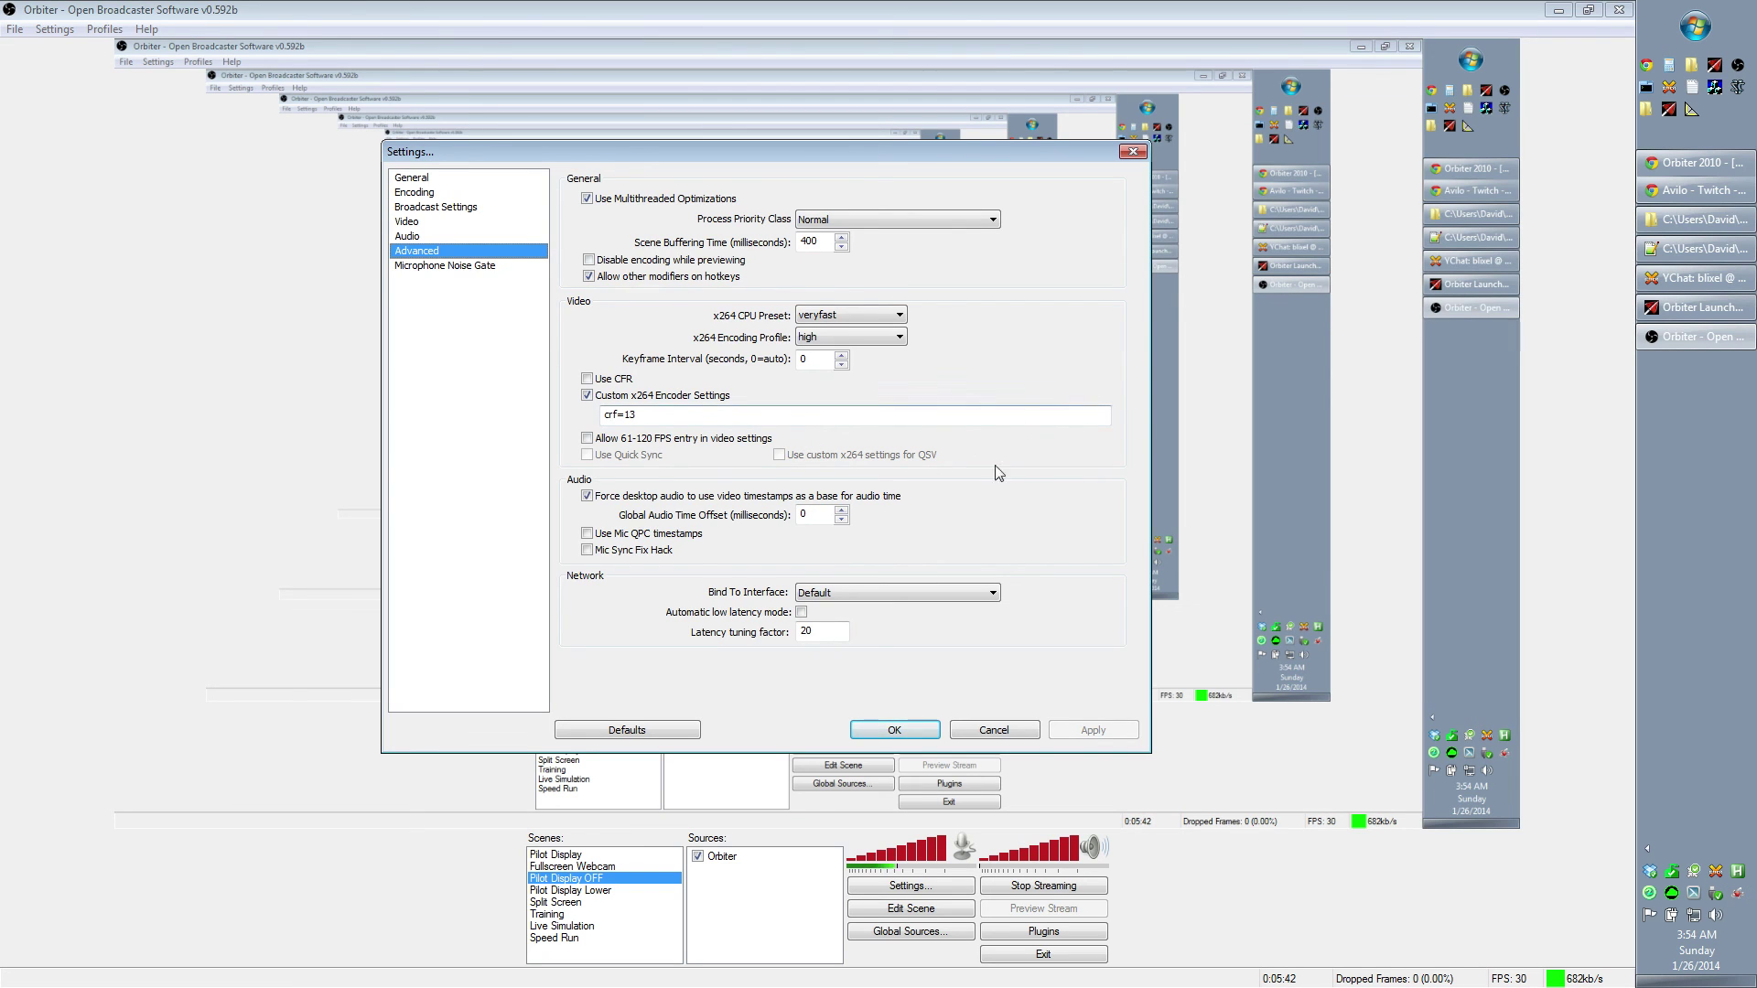
click(994, 729)
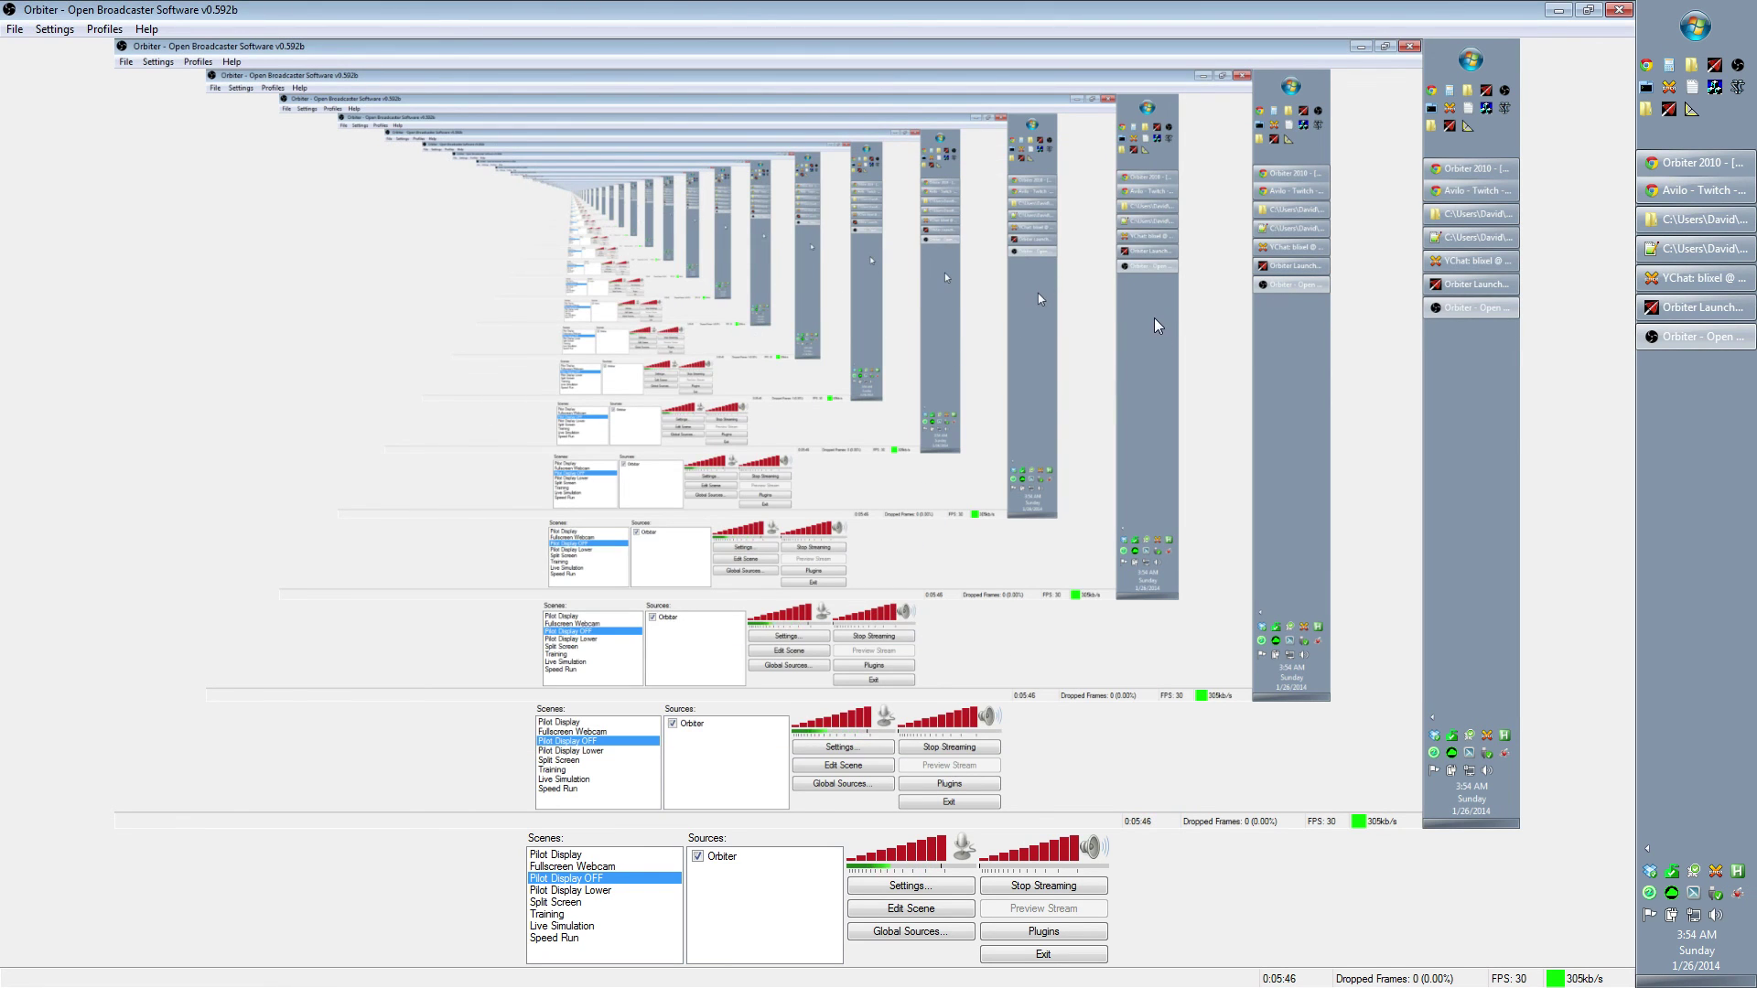